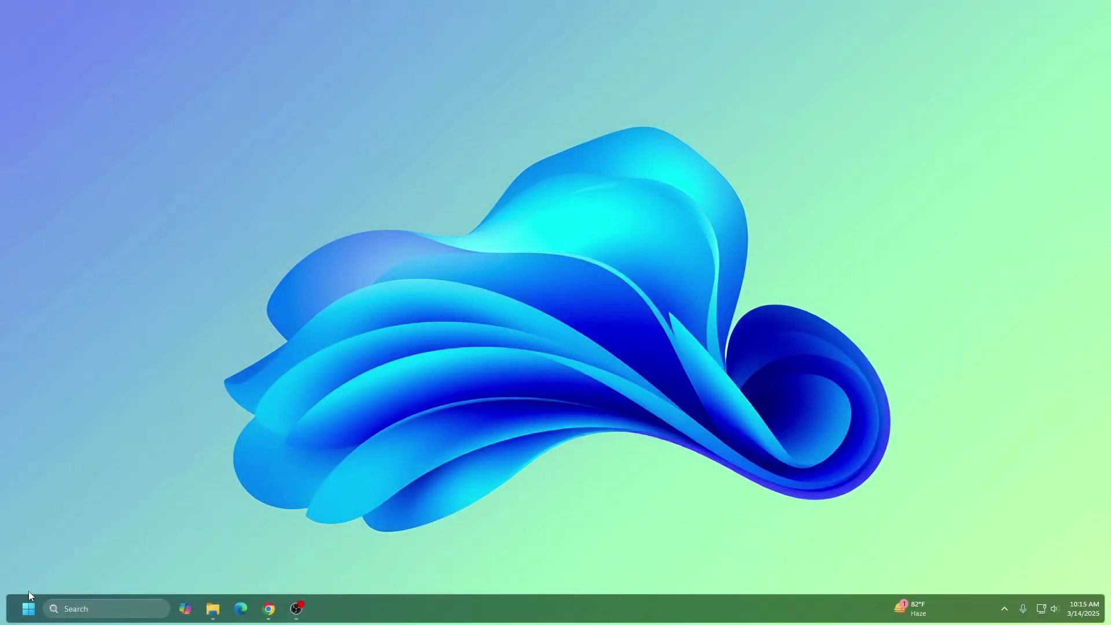
- Open Start, look at the power options, and scroll through the All apps list
left_click(23, 606)
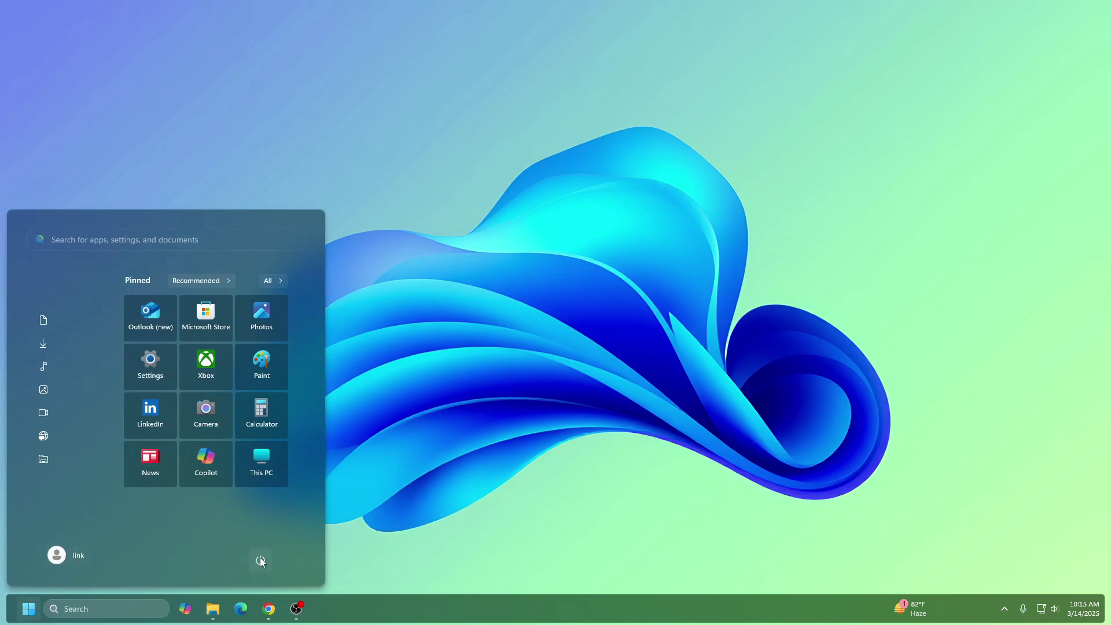
left_click(260, 560)
left_click(198, 504)
left_click(268, 282)
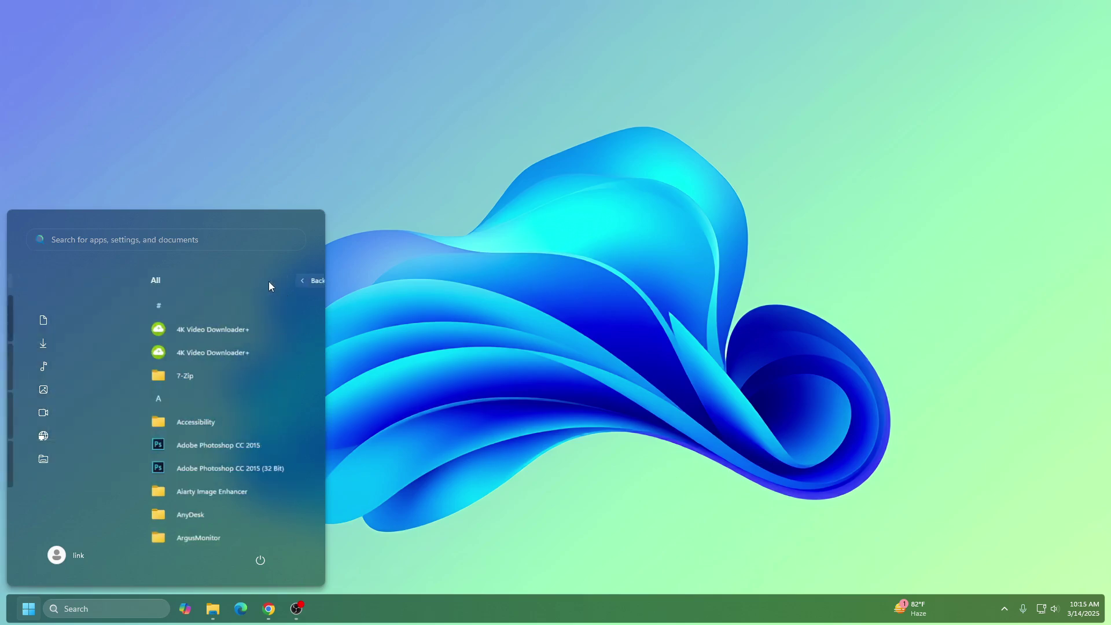
scroll(193, 376, "down", 3)
scroll(194, 394, "down", 8)
scroll(191, 420, "down", 8)
scroll(184, 425, "down", 8)
- Browse the Pinned, Recommended and search views, then reopen Start on the All apps list
left_click(270, 281)
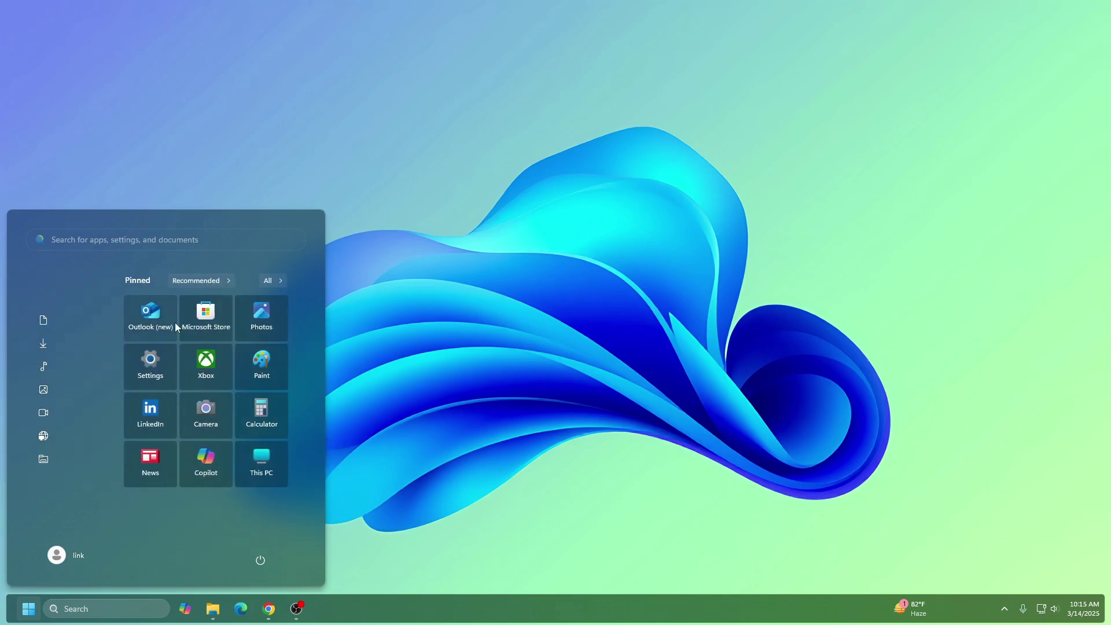
left_click(199, 282)
scroll(157, 399, "down", 3)
left_click(258, 283)
left_click(88, 242)
left_click(602, 247)
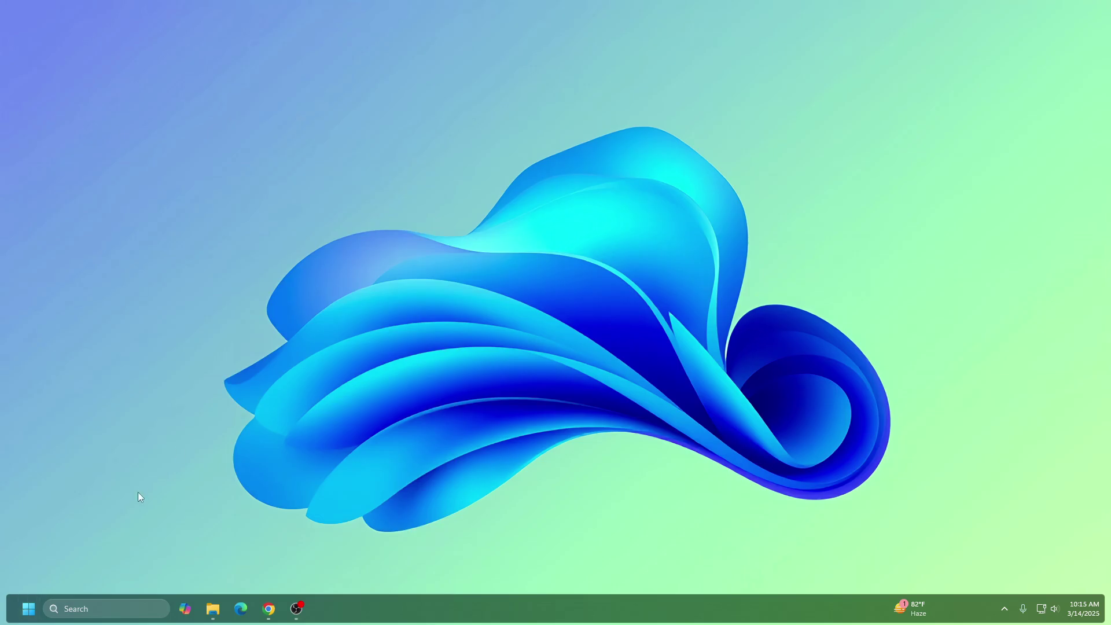
left_click(26, 615)
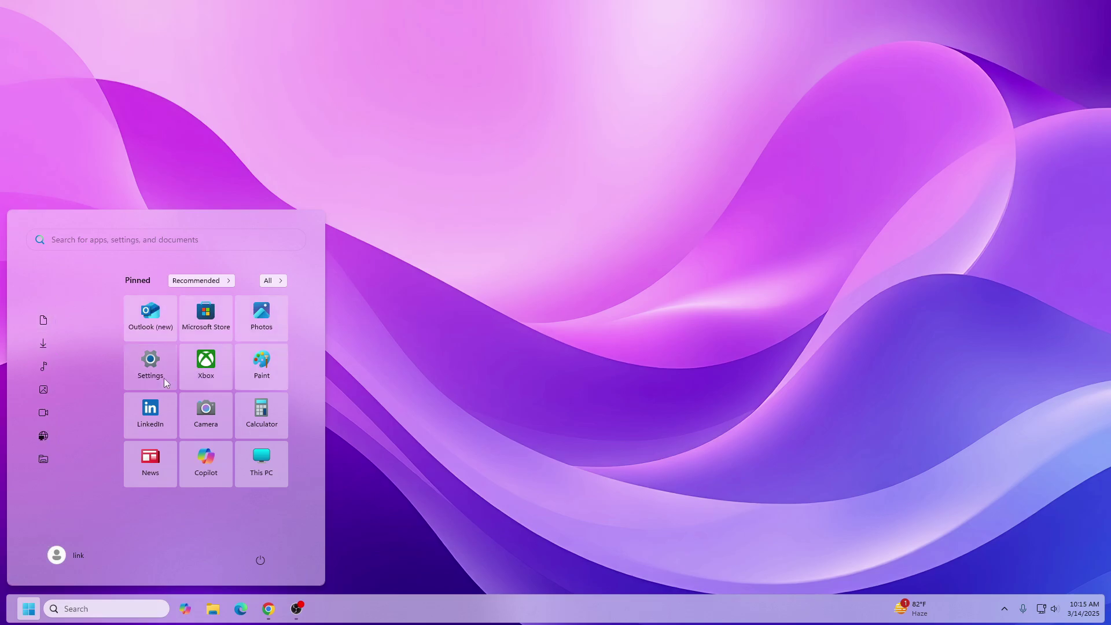
left_click(272, 283)
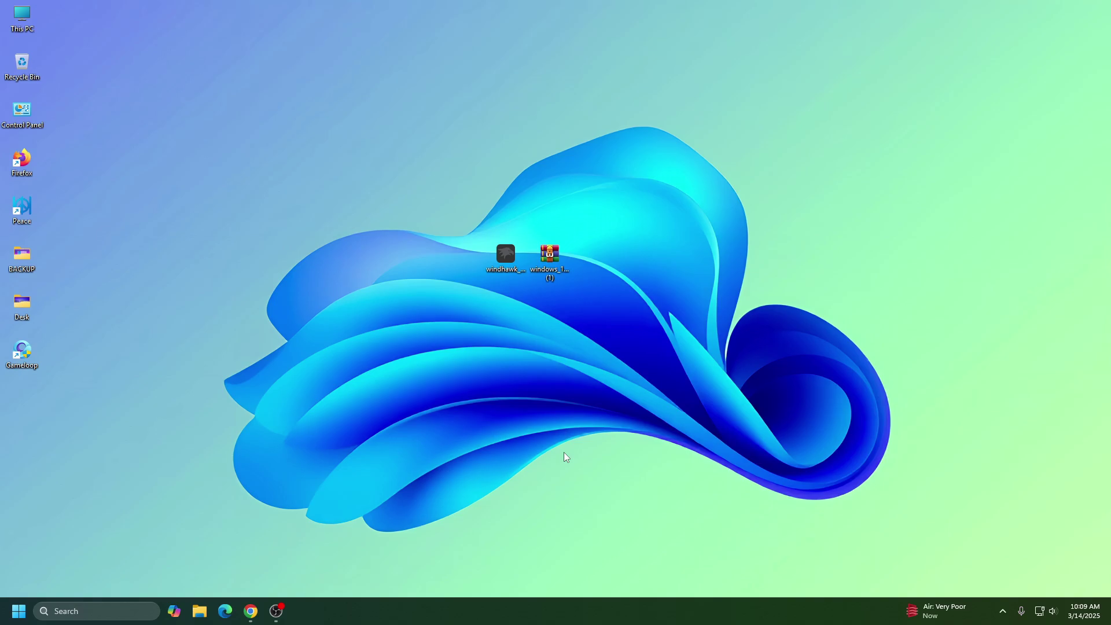
- Run the Windhawk installer with the default language and location, then finish and launch Windhawk
double_click(503, 257)
left_click(558, 330)
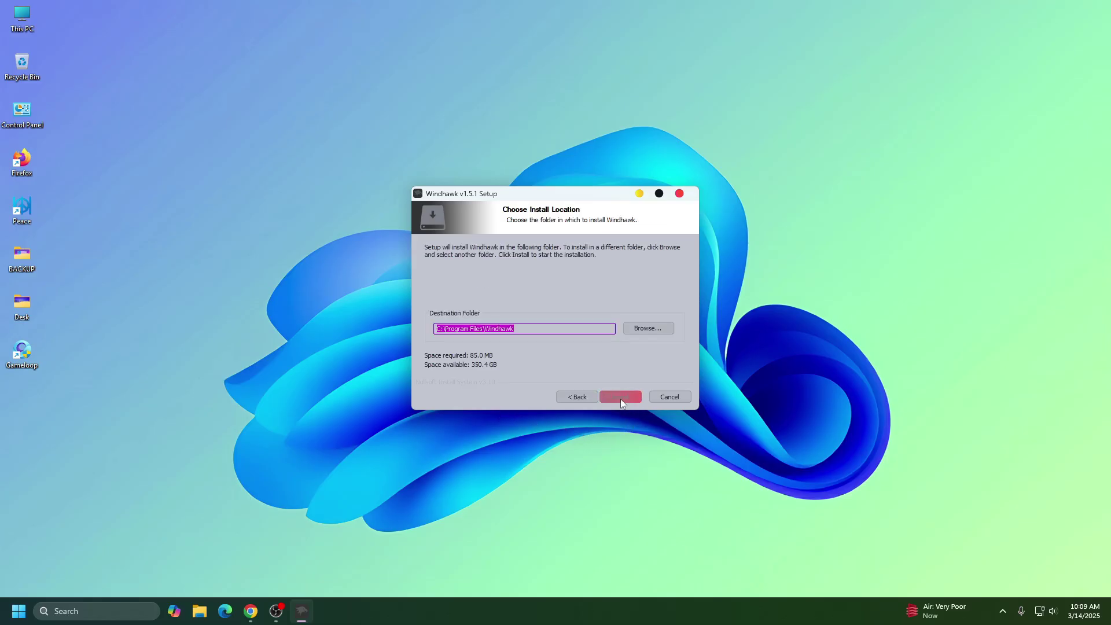
left_click(620, 398)
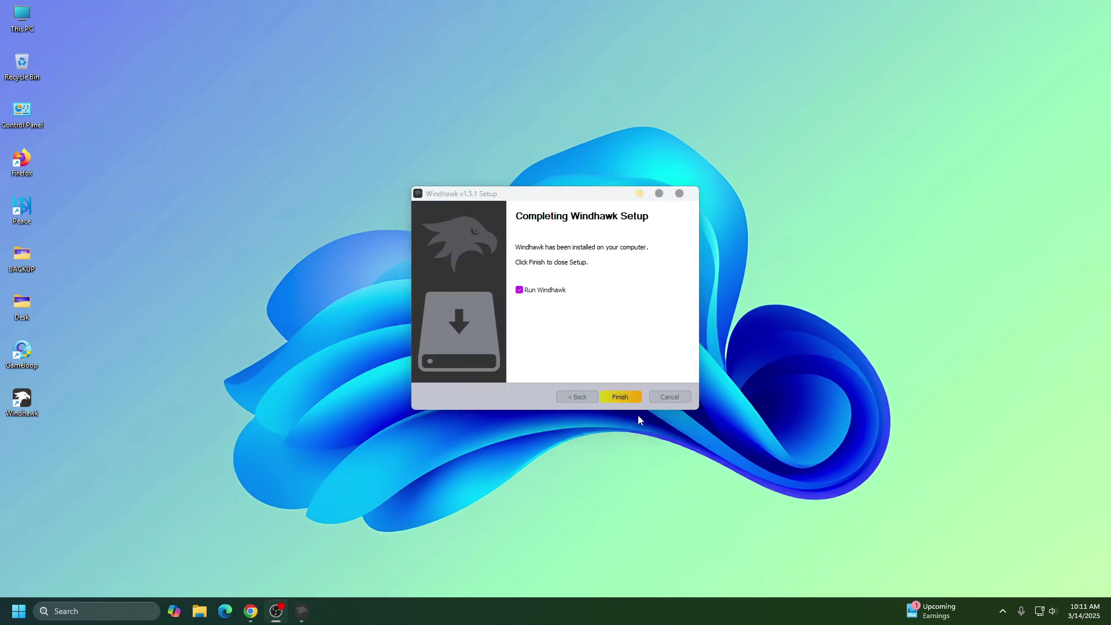
left_click(620, 396)
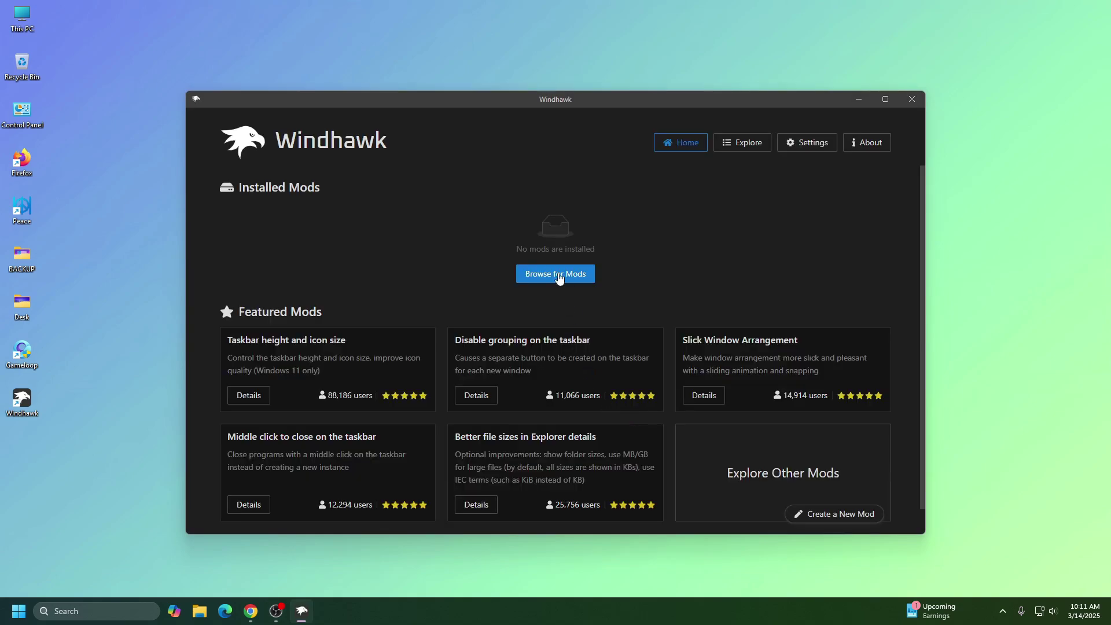
- Install the Taskbar height and icon size mod from Browse for Mods, accepting the risk warning
left_click_drag(575, 102, 568, 74)
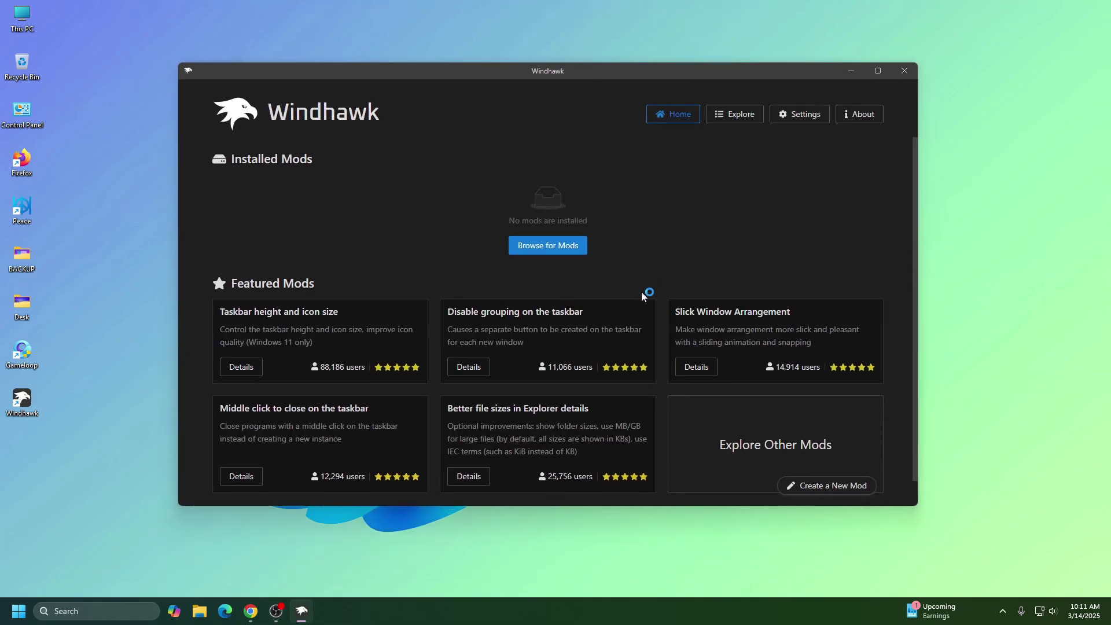
left_click(550, 248)
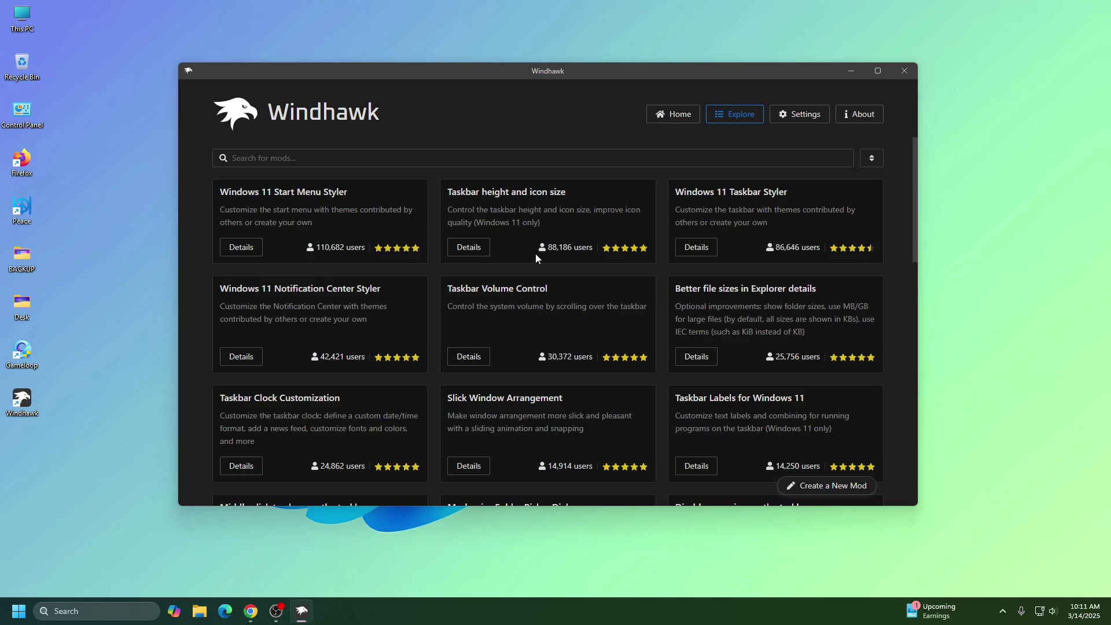
left_click(478, 260)
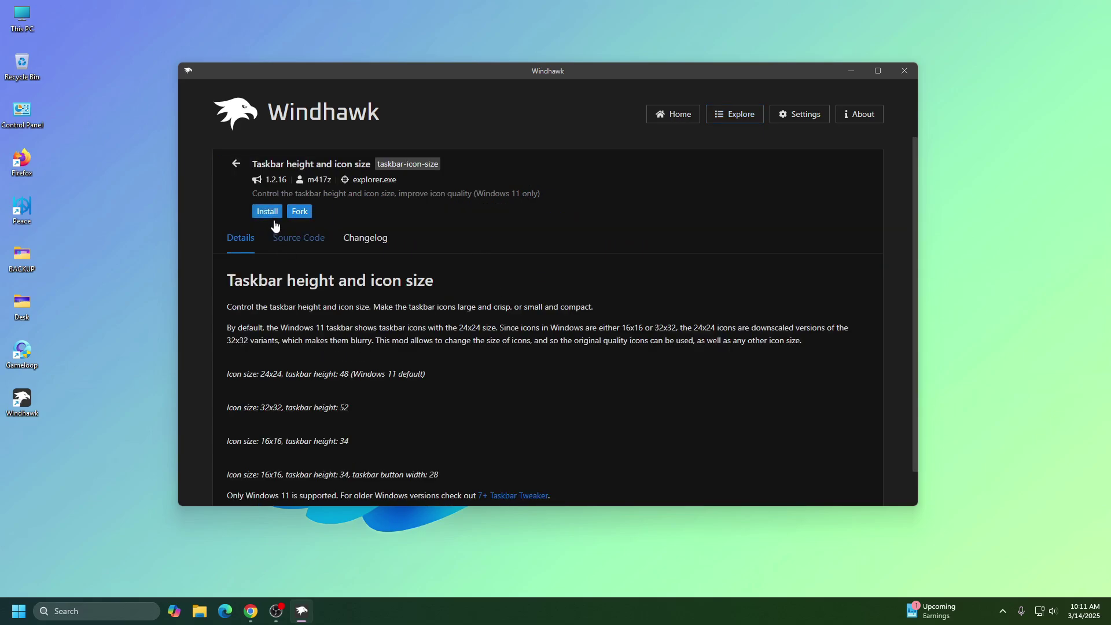
left_click(268, 211)
left_click(629, 394)
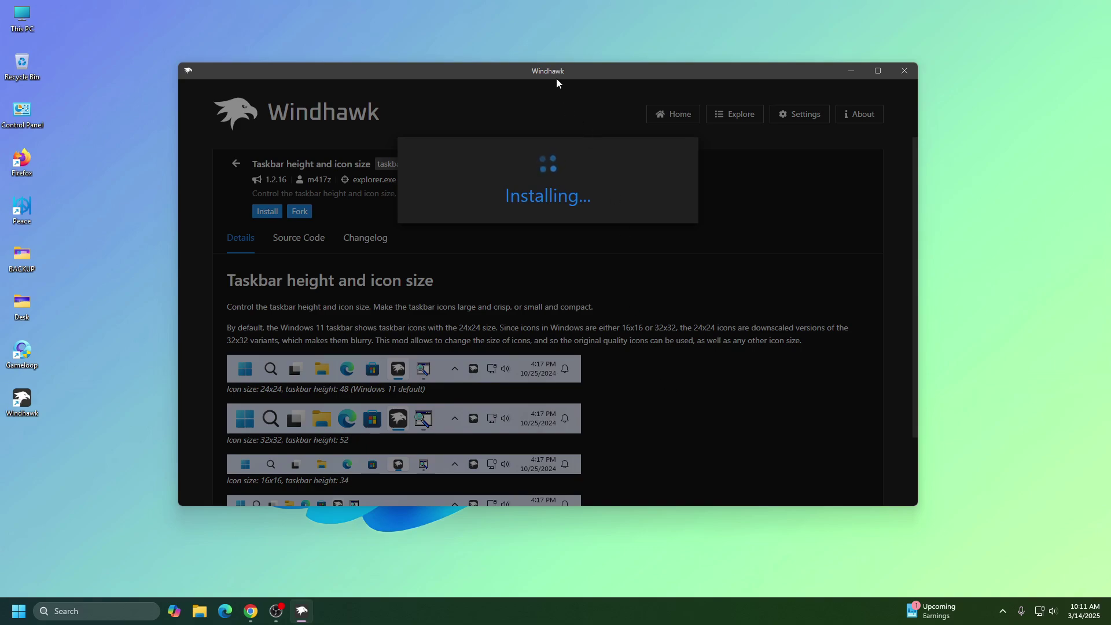
- Move the Windhawk window aside and drag the two downloaded files toward the desktop's top
left_click_drag(556, 77, 602, 313)
left_click_drag(446, 197, 471, 64)
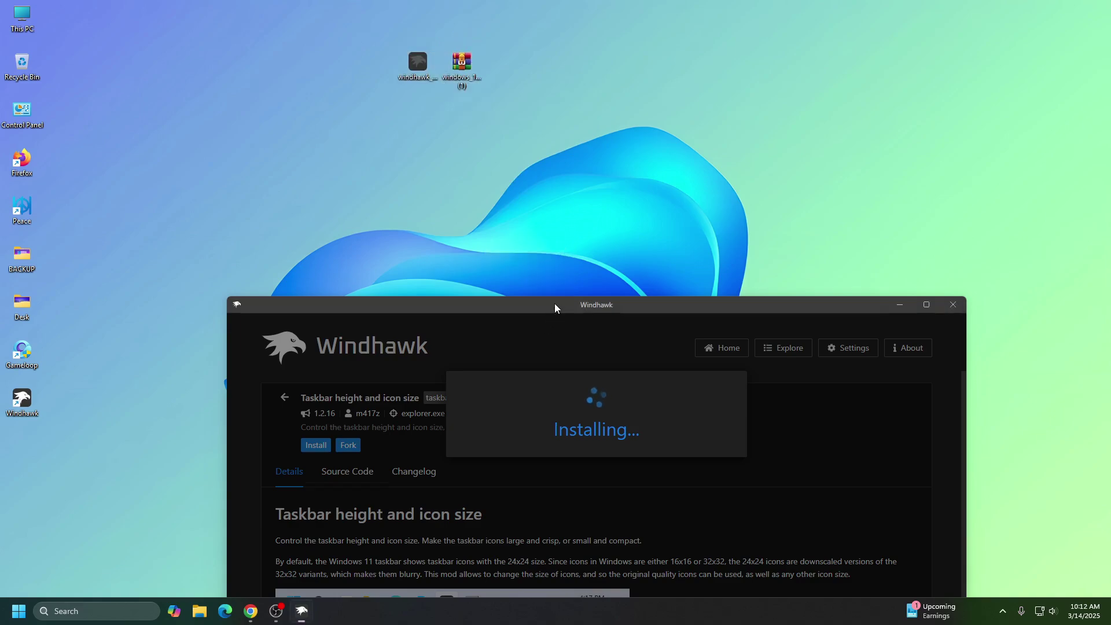
left_click_drag(557, 301, 577, 126)
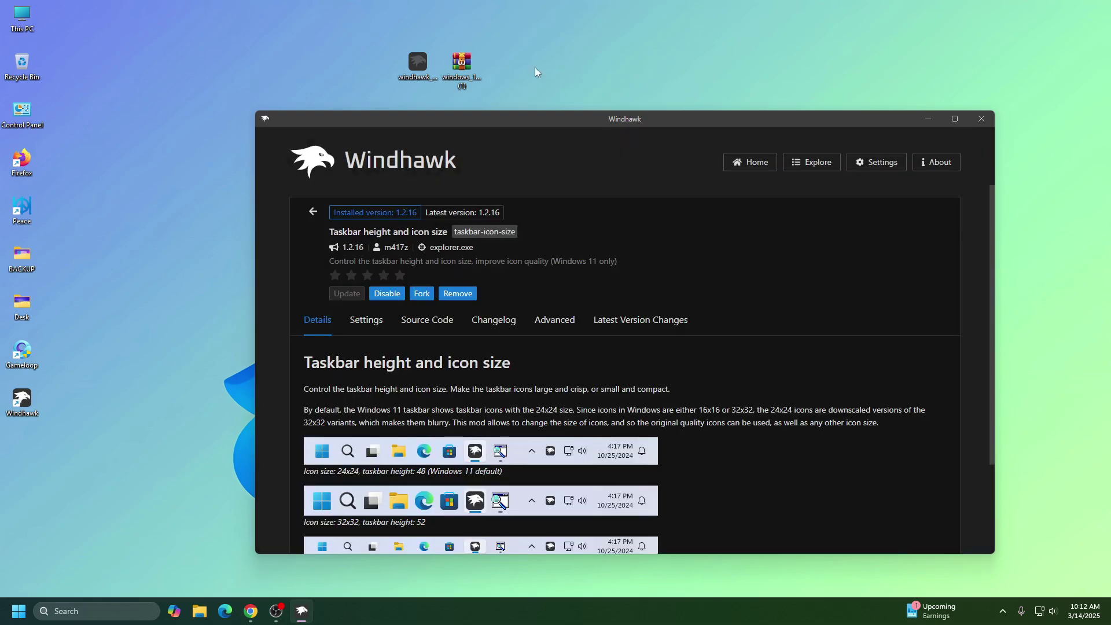
- Extract the downloaded theme archive with WinRAR's Extract files
right_click(463, 64)
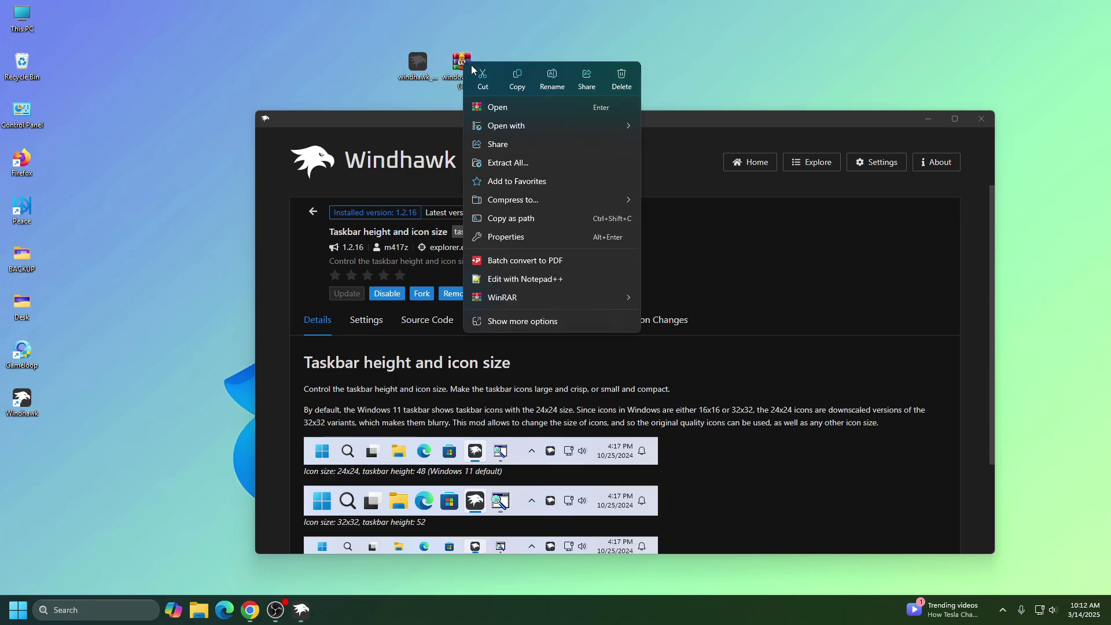
mouse_move(521, 298)
left_click(665, 318)
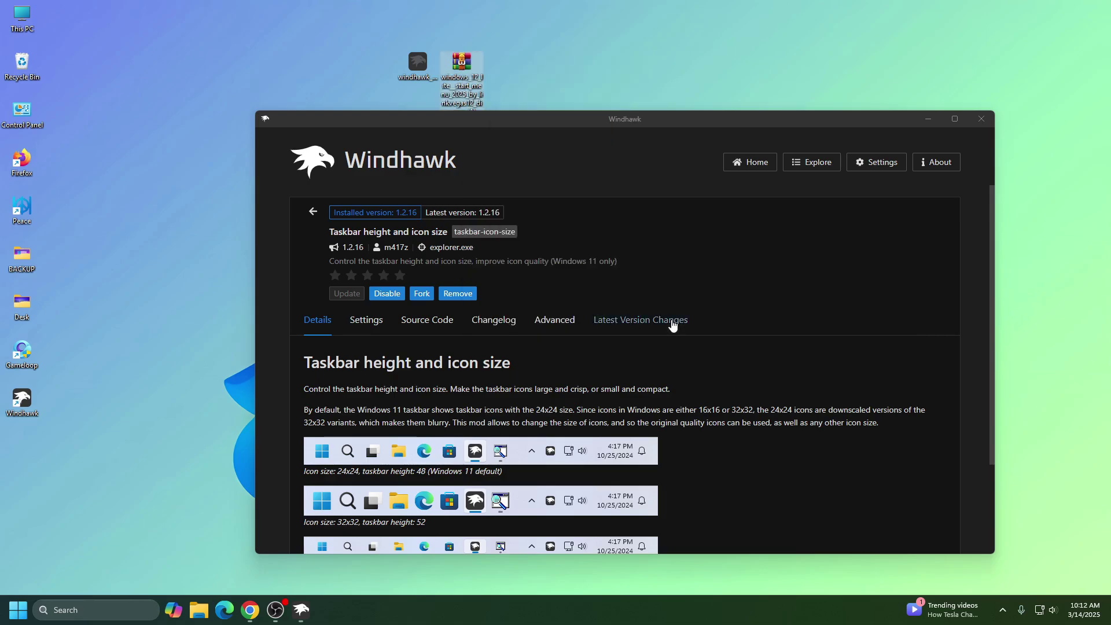
left_click(588, 436)
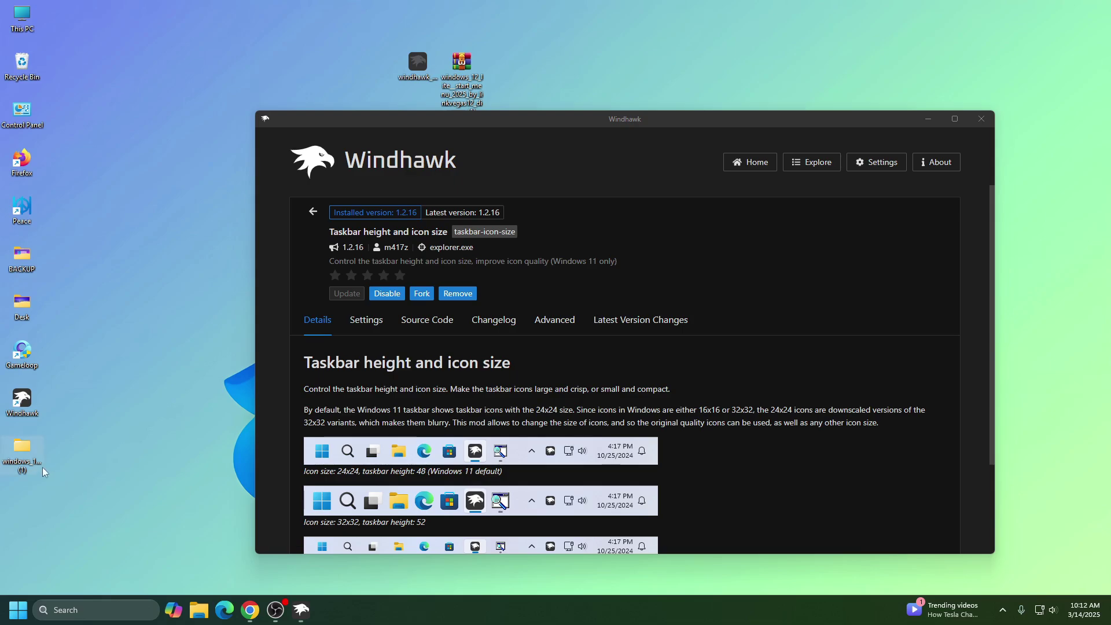
- Copy all the text of Taskbar Size.txt from the extracted Mods folder, then close Notepad
double_click(26, 461)
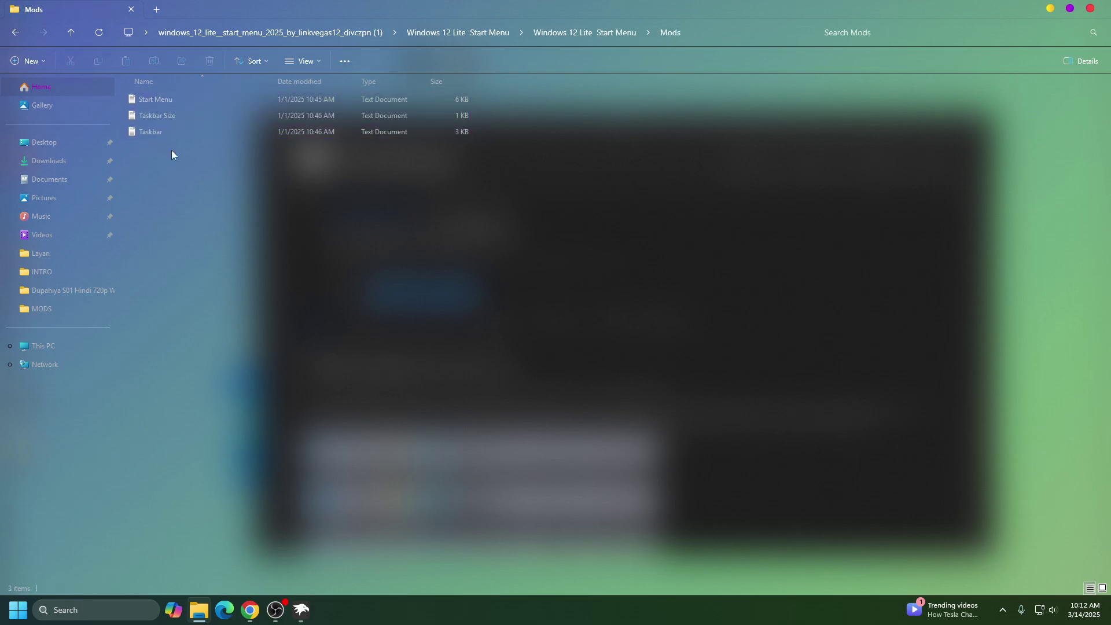
double_click(151, 115)
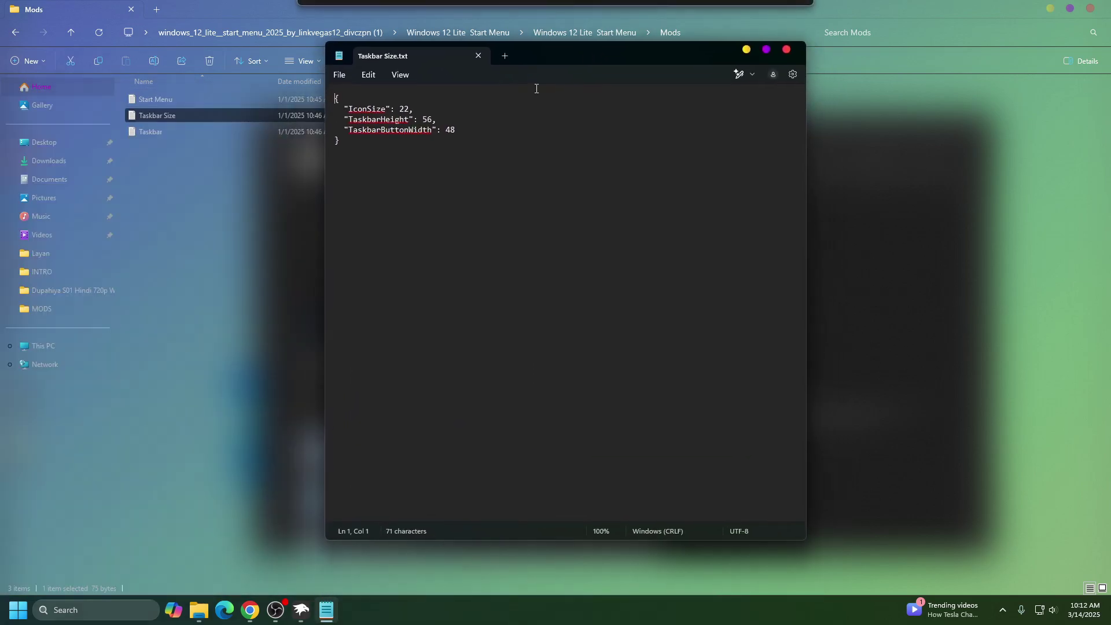
key("ctrl+a")
right_click(433, 133)
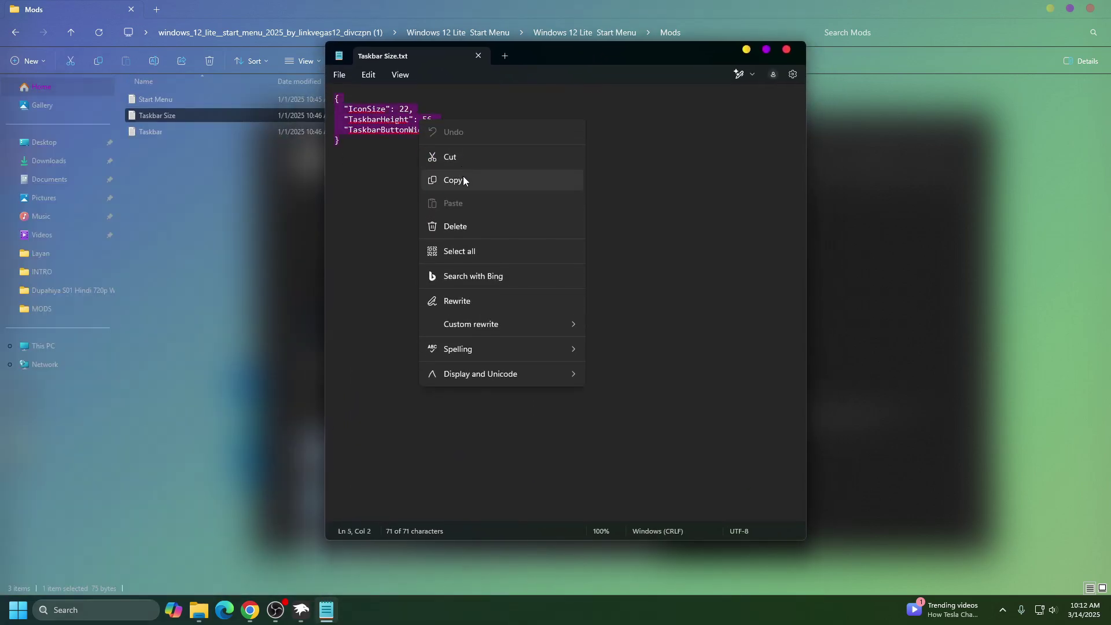
left_click(462, 175)
left_click(787, 51)
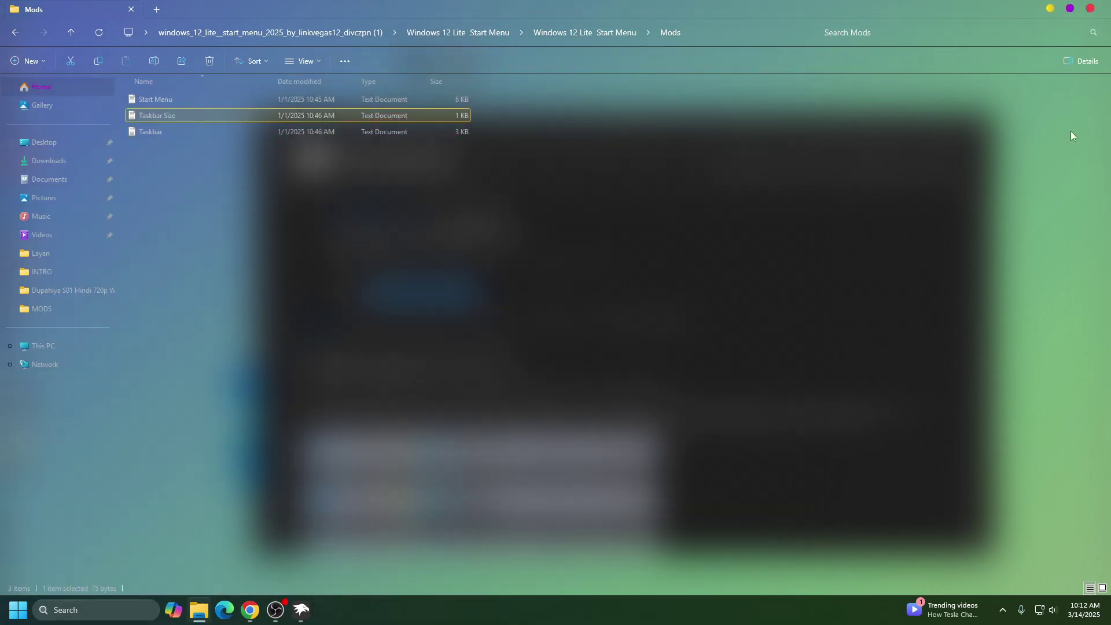
- Paste the Taskbar Size settings (IconSize 22, TaskbarHeight 56, button width 48) into Advanced mod settings and save
left_click(1050, 9)
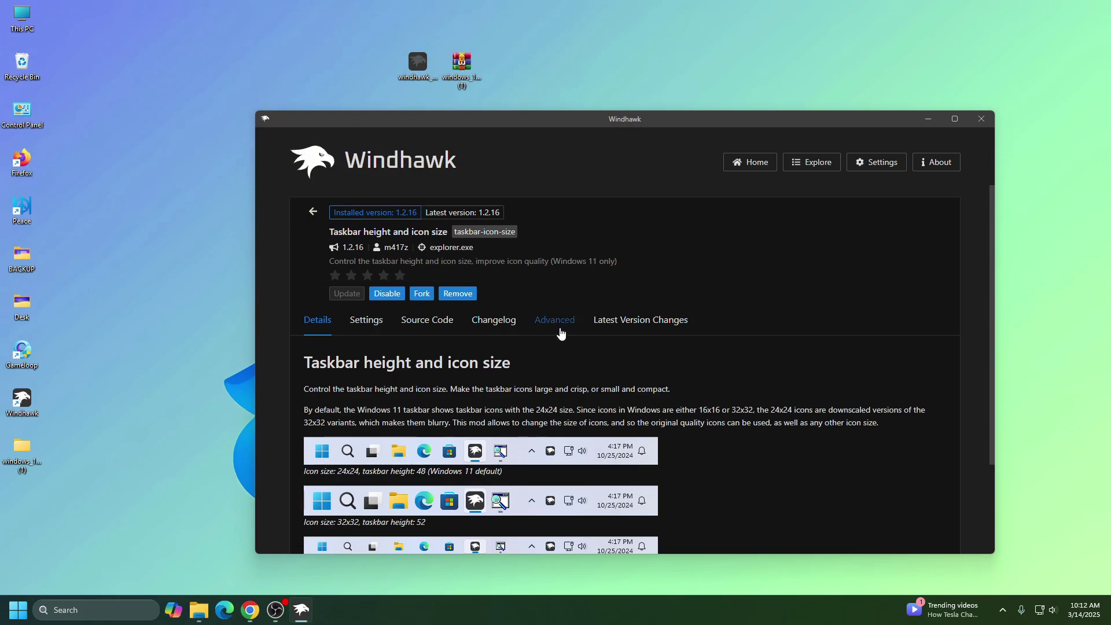
left_click(558, 324)
left_click_drag(642, 119, 612, 55)
scroll(461, 442, "down", 1)
left_click_drag(513, 397, 281, 382)
right_click(351, 382)
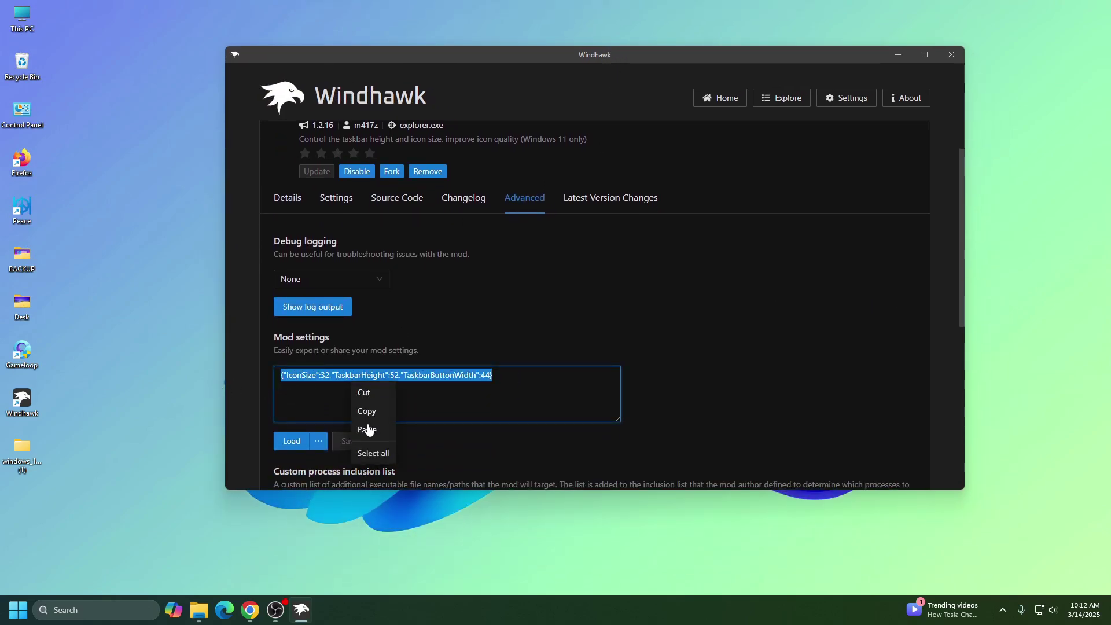
left_click(367, 426)
left_click(349, 441)
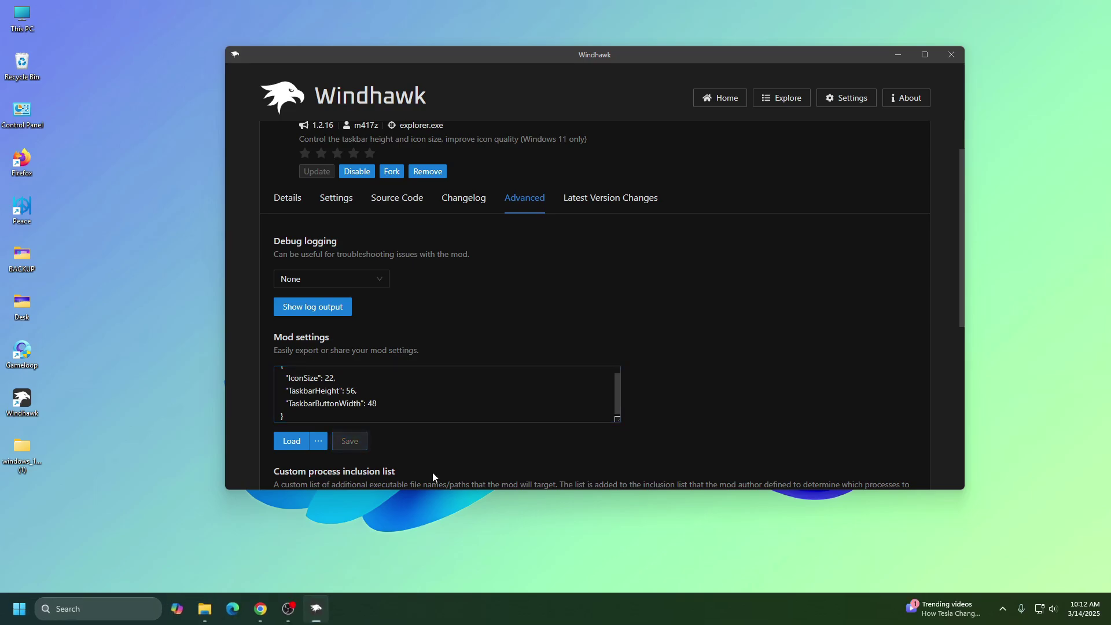
scroll(455, 305, "up", 1)
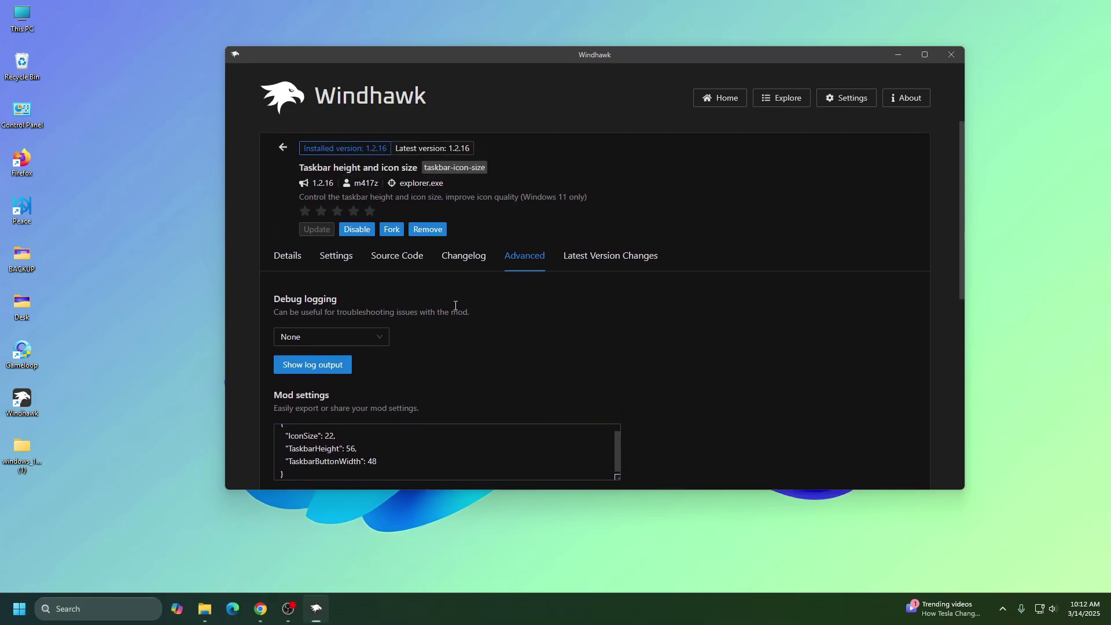
left_click(283, 148)
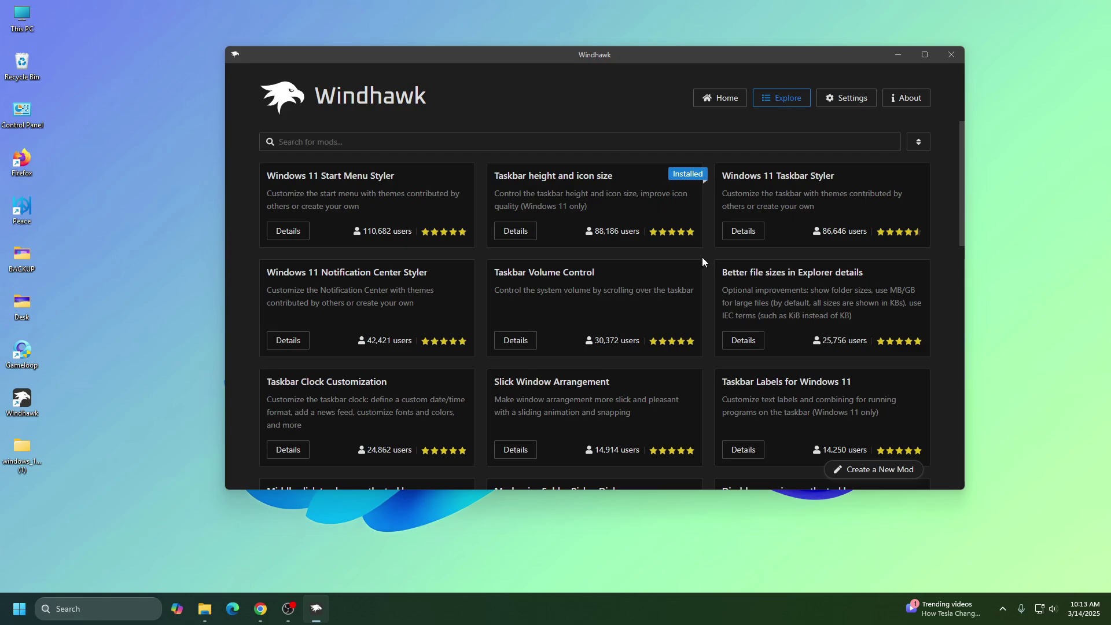
- Open the Windows 11 Taskbar Styler details and install it, accepting the risk warning
left_click(743, 232)
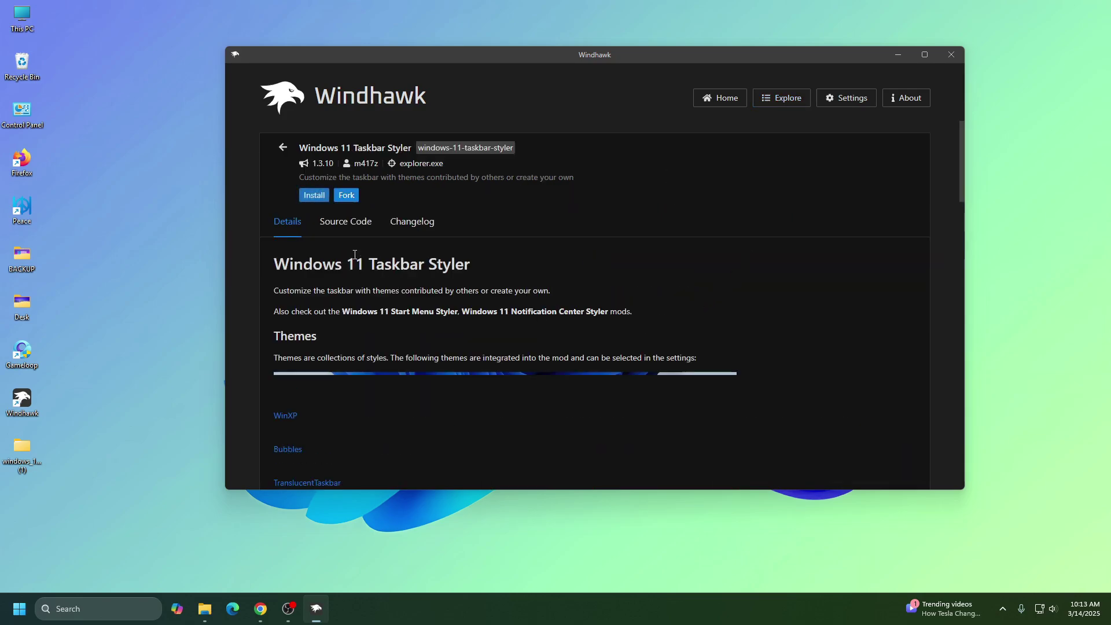
left_click(316, 197)
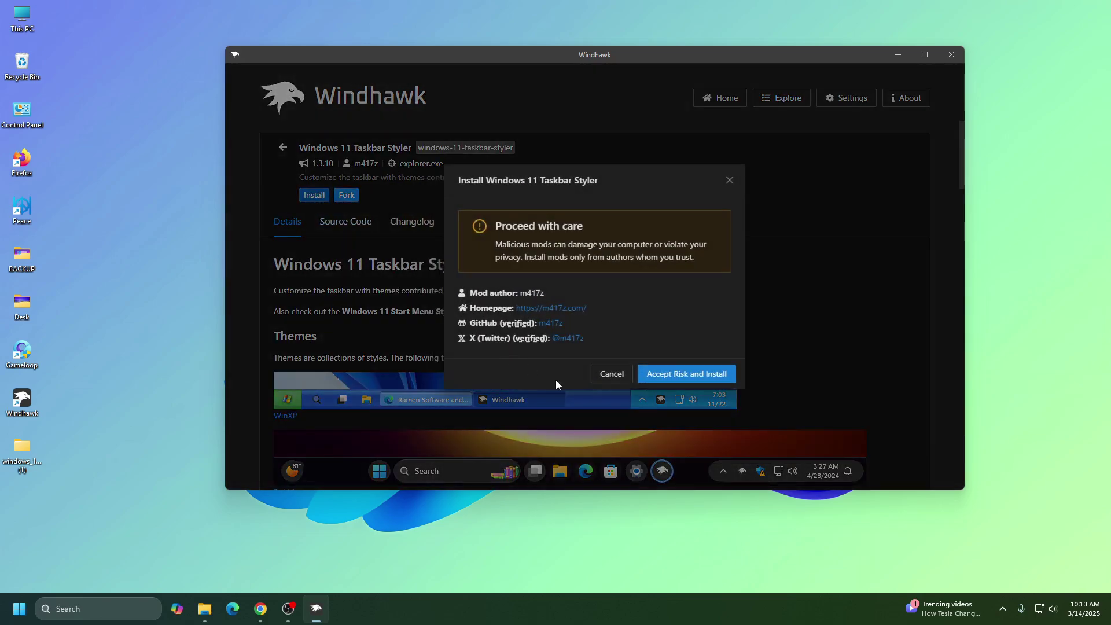
left_click(696, 381)
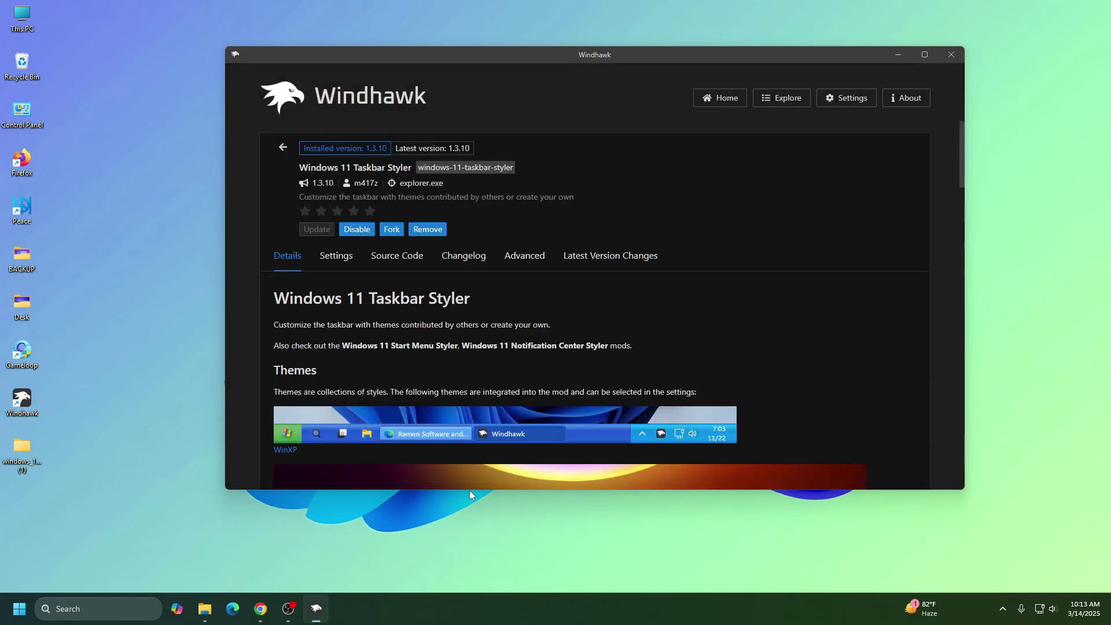
- Open Taskbar.txt from Windows 12 Lite Start Menu > Mods and select all its text
double_click(23, 447)
double_click(161, 99)
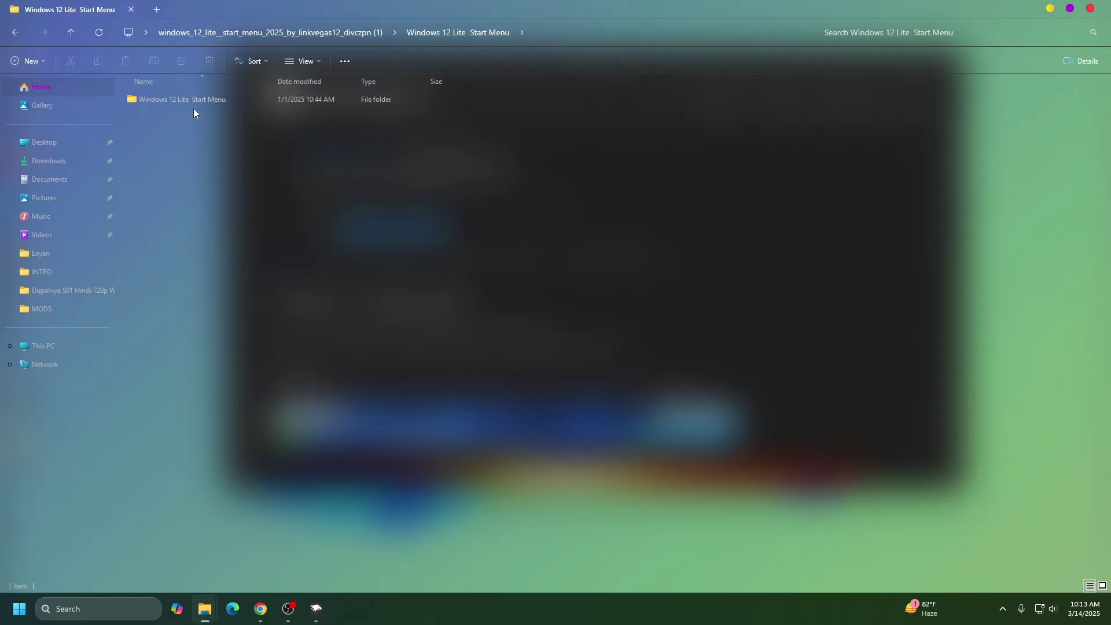
left_click(176, 102)
double_click(144, 99)
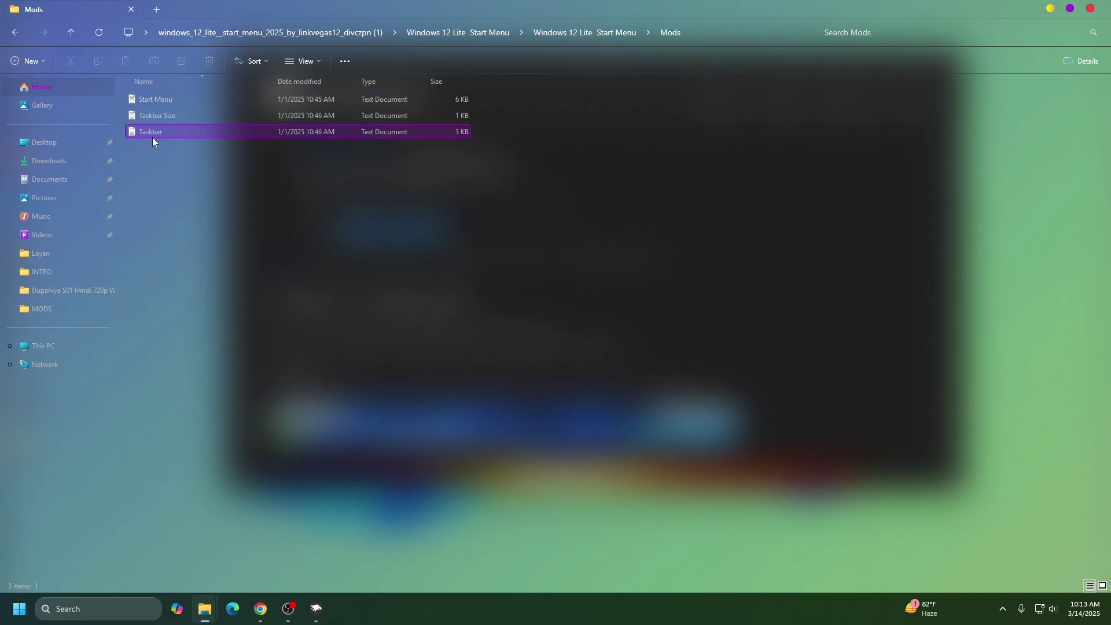
double_click(157, 133)
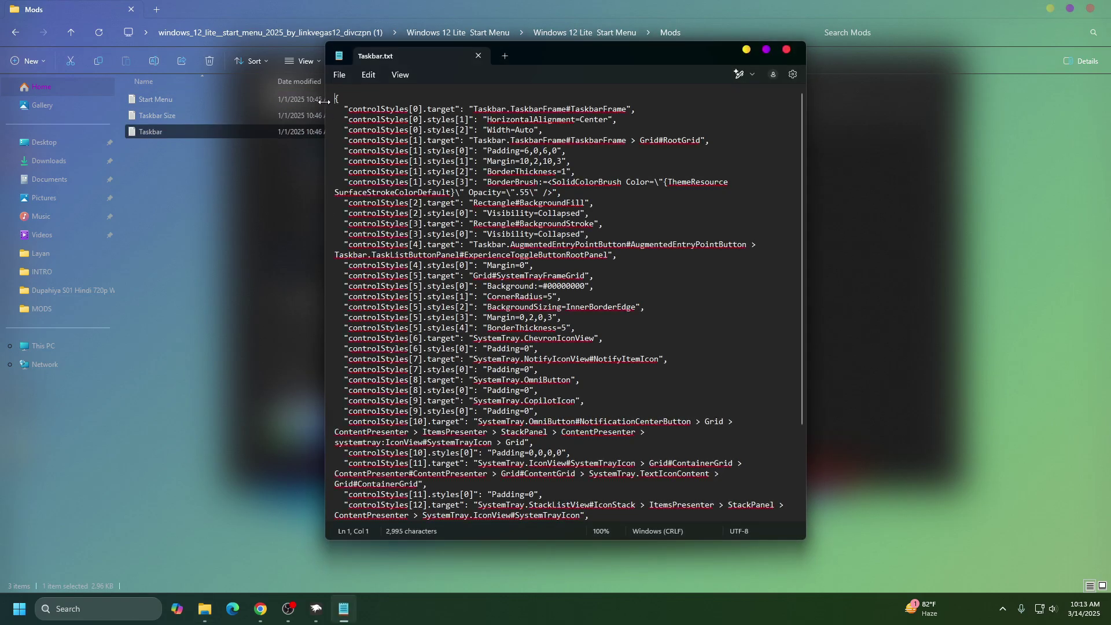
left_click_drag(331, 101, 745, 622)
right_click(498, 169)
- Copy the Taskbar.txt theme text and close Notepad and File Explorer
left_click(535, 216)
left_click(785, 50)
left_click(1108, 5)
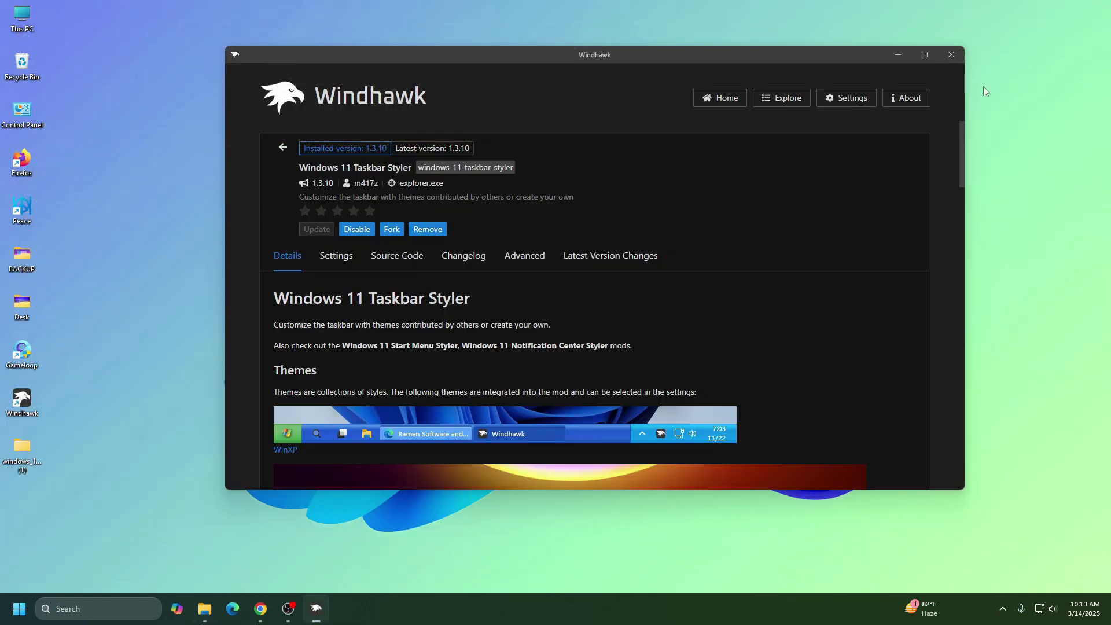
- Replace the Taskbar Styler's Advanced mod settings with the pasted Taskbar.txt styles and save
left_click(524, 256)
scroll(579, 292, "down", 2)
left_click(296, 317)
key("ctrl+a")
right_click(307, 320)
left_click(321, 373)
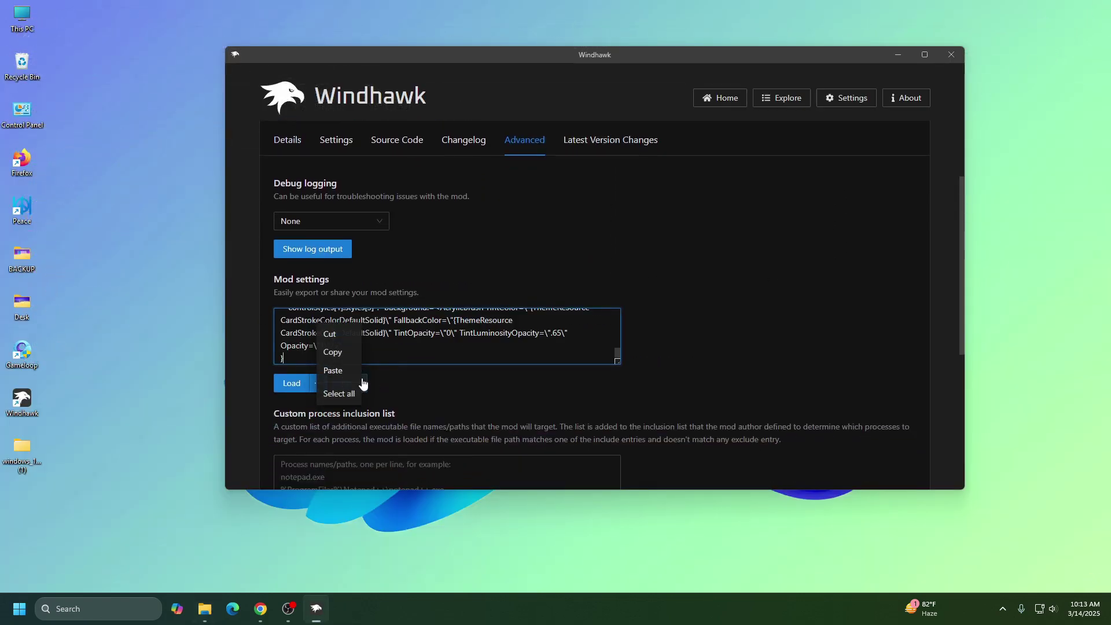
left_click(350, 383)
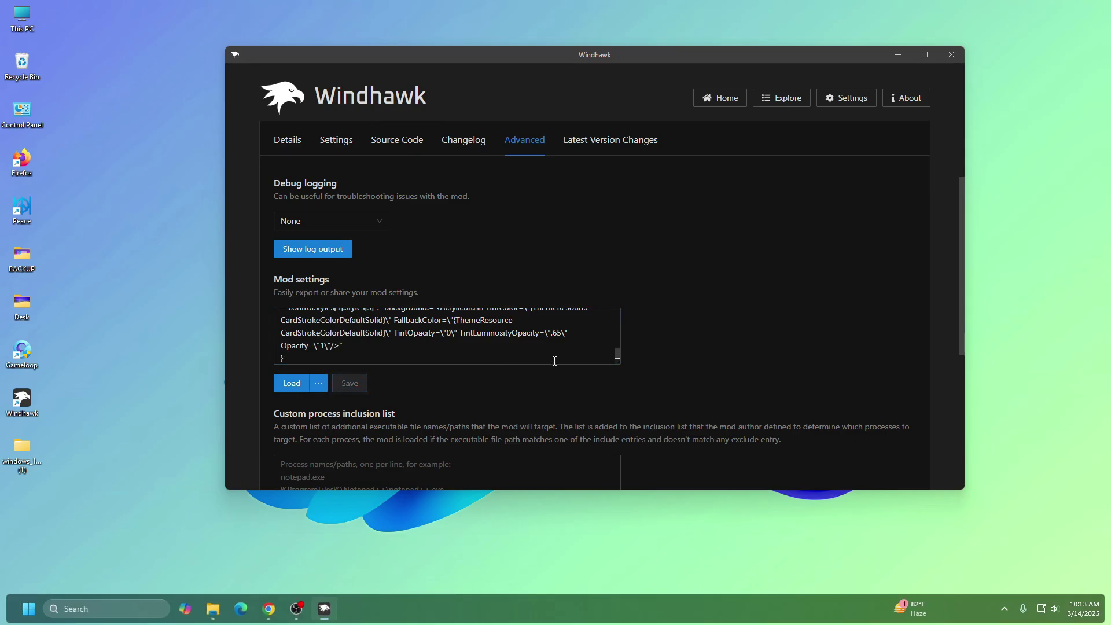
scroll(557, 353, "up", 5)
scroll(669, 264, "up", 3)
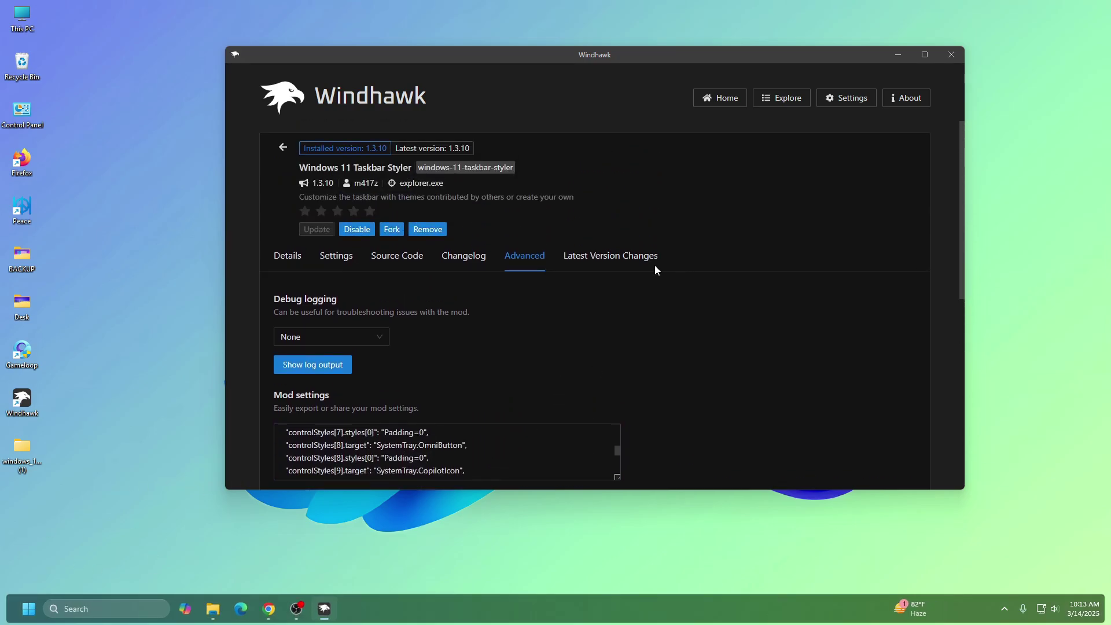
- From Explore, open Windows 11 Start Menu Styler details and install it, accepting the risk warning
left_click(279, 149)
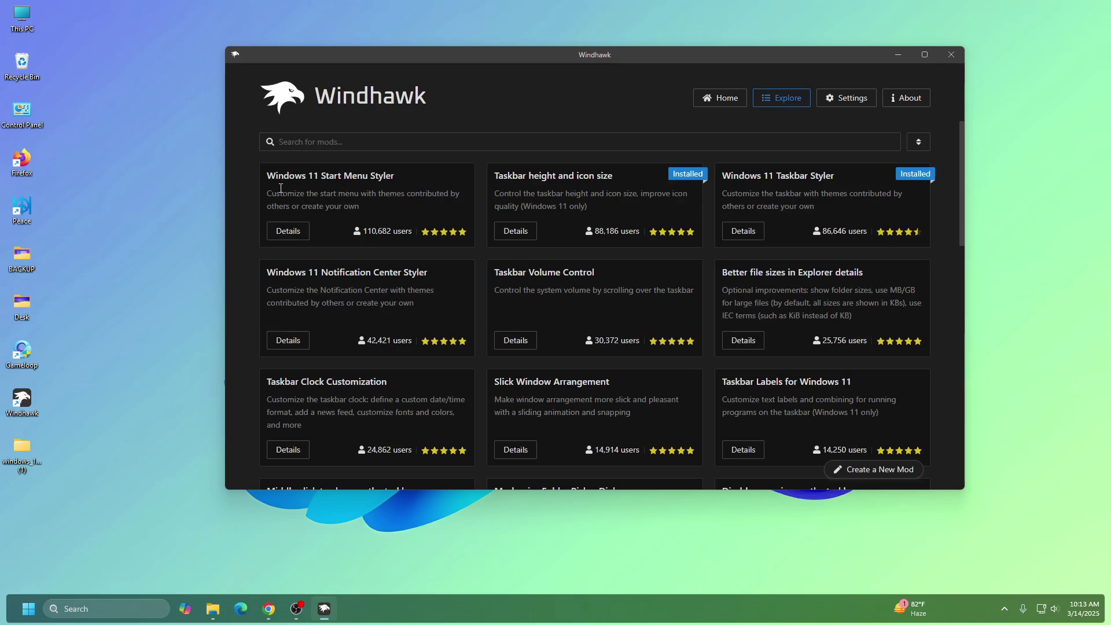
left_click(288, 230)
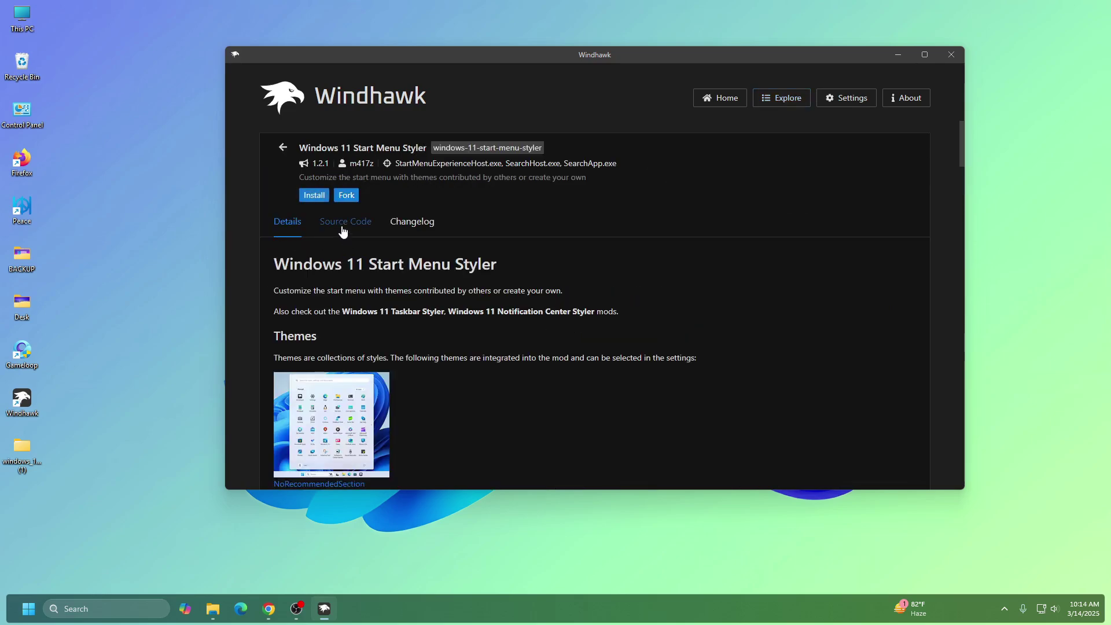
left_click(315, 197)
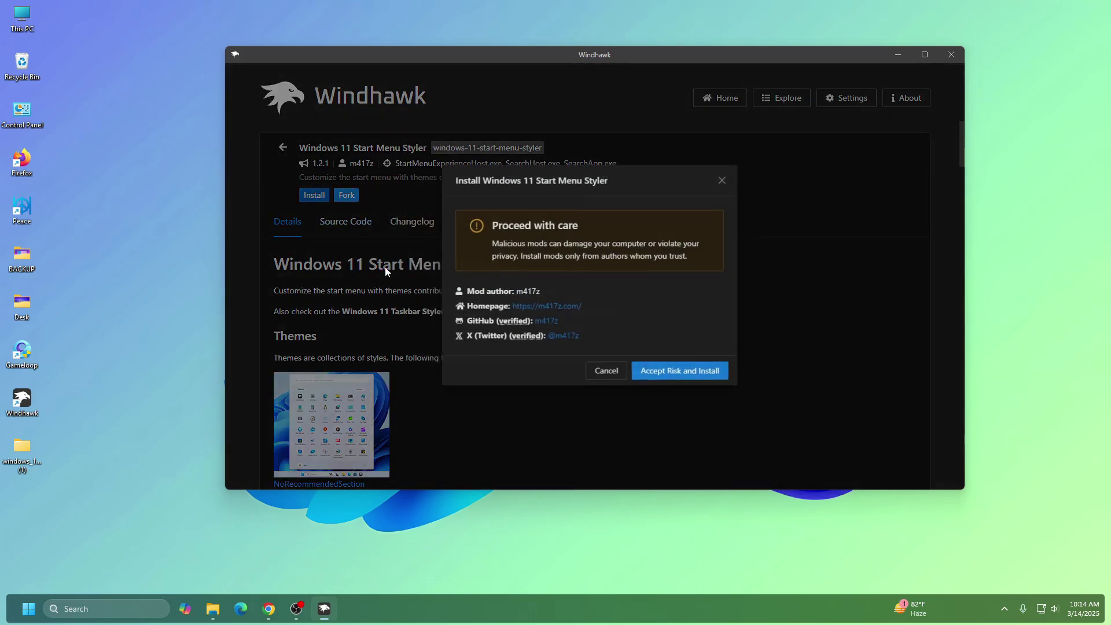
left_click(684, 377)
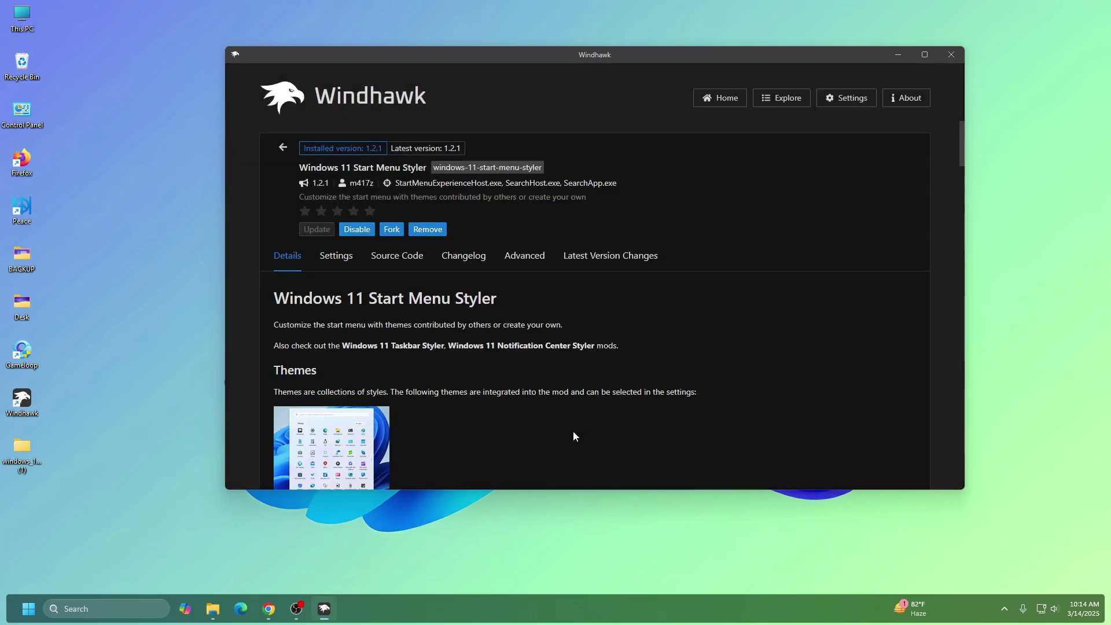
- Open Start Menu.txt from Windows 12 Lite Start Menu > Mods and copy all its text
left_click_drag(545, 55, 550, 172)
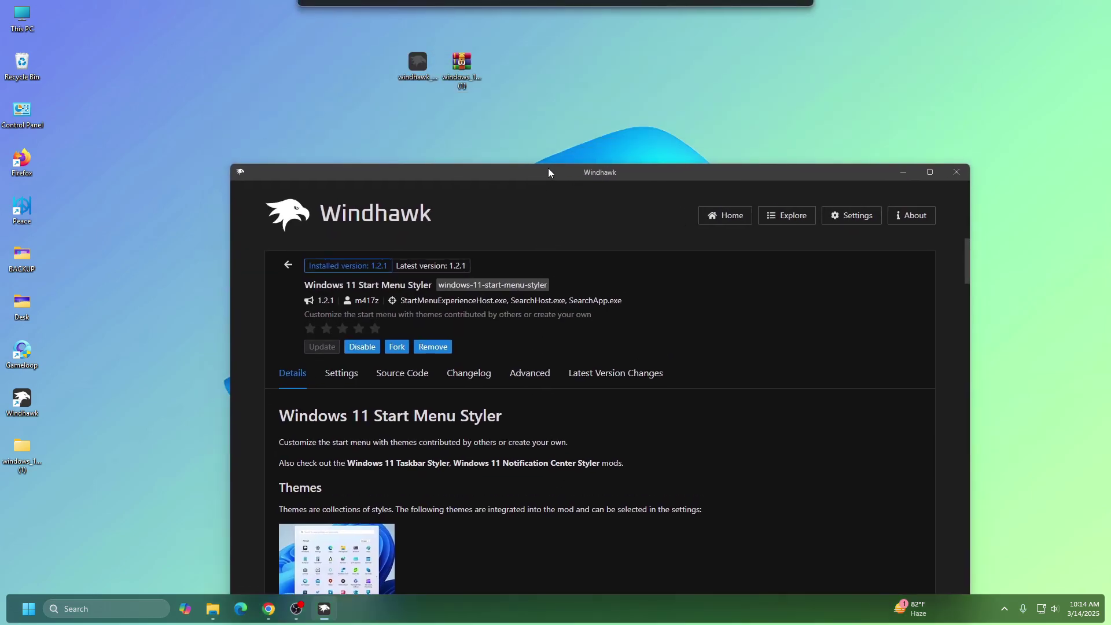
left_click(46, 455)
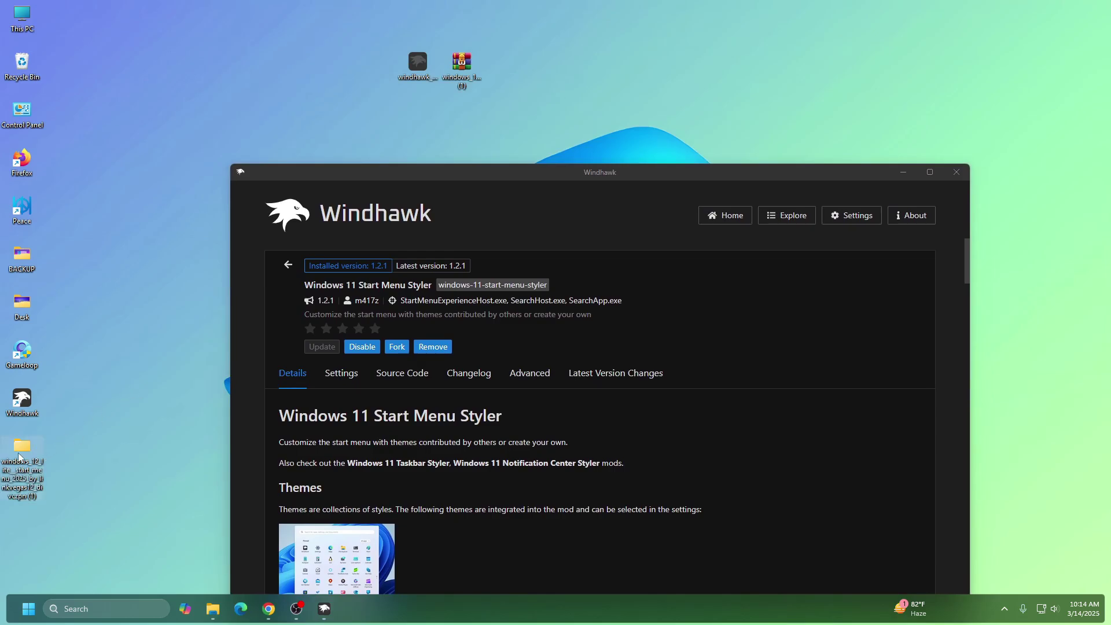
double_click(19, 457)
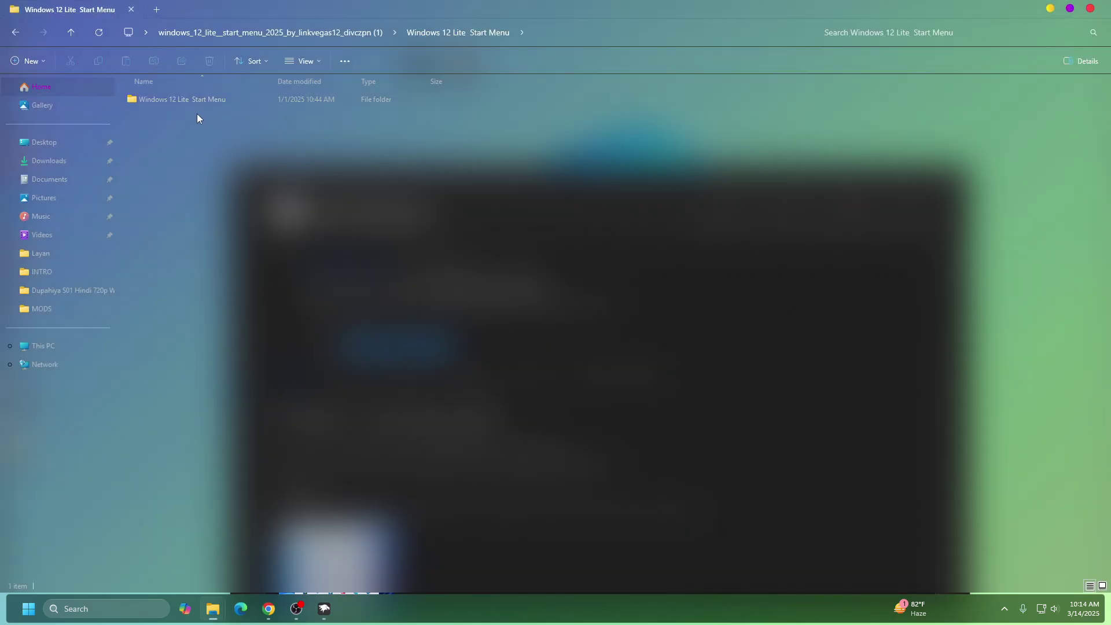
double_click(196, 99)
double_click(144, 102)
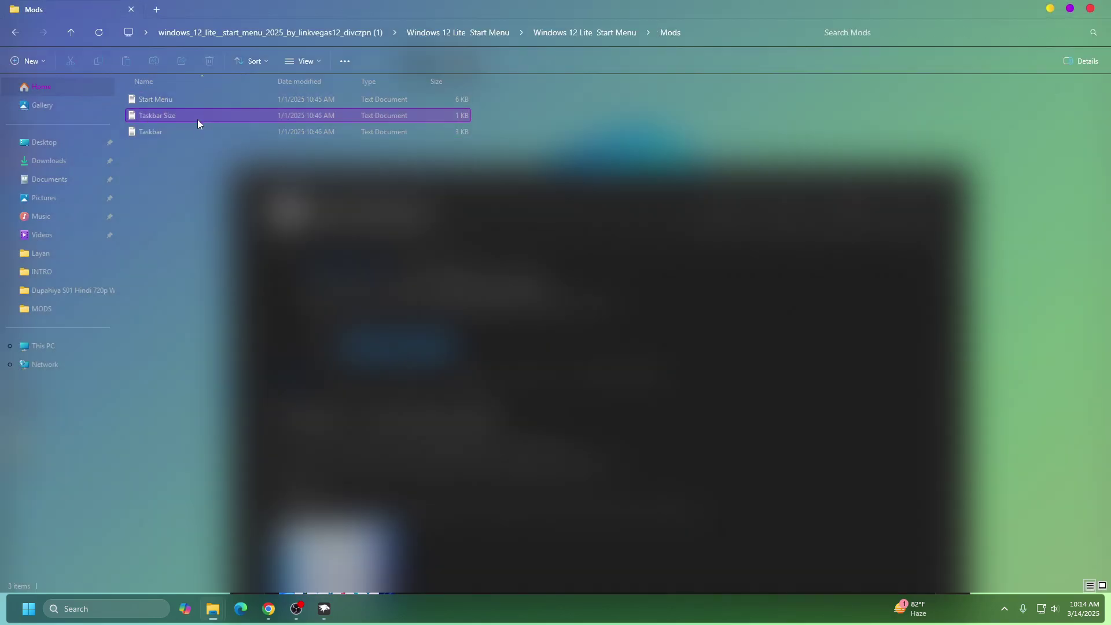
double_click(170, 99)
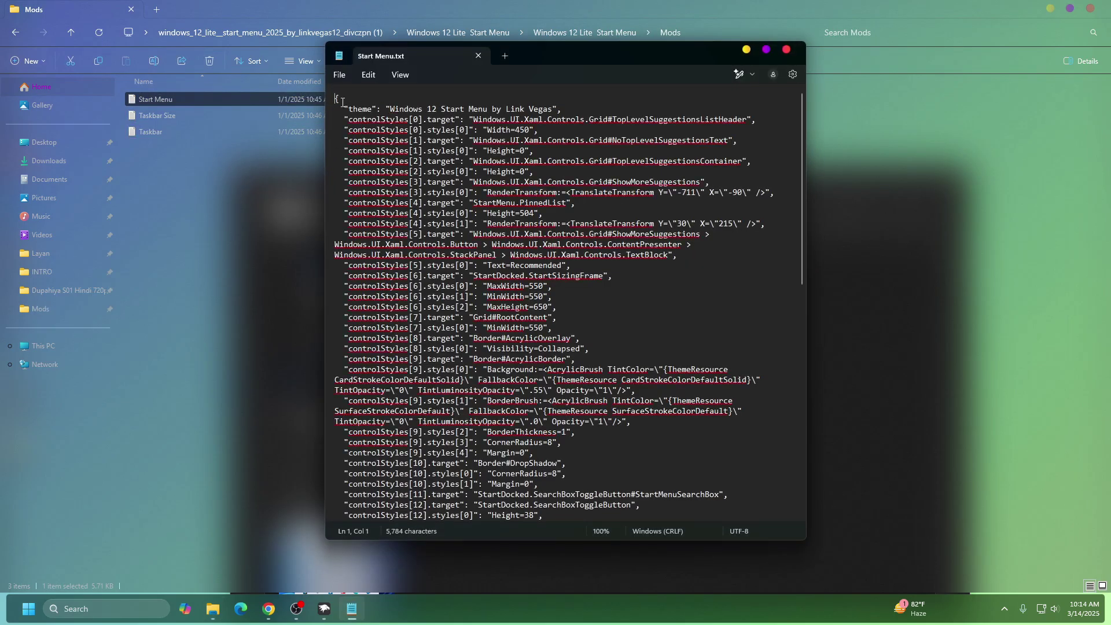
left_click_drag(329, 102, 599, 584)
right_click(435, 169)
left_click(482, 231)
- Close Start Menu.txt, replace the Start Menu Styler's advanced mod settings with the copied theme, and save
left_click(796, 51)
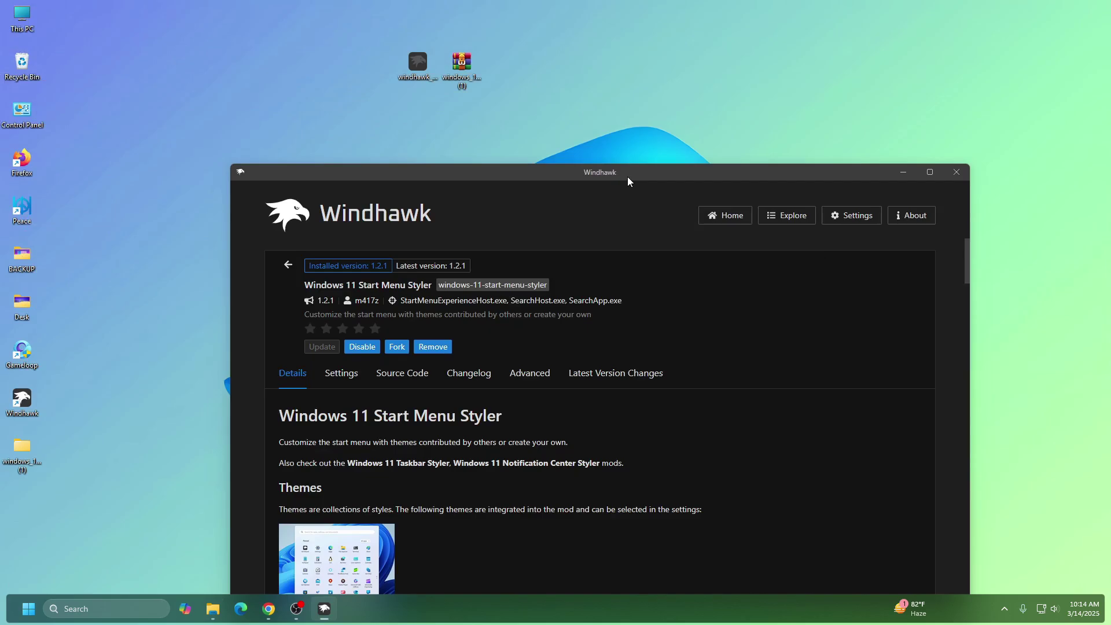
left_click_drag(628, 181, 616, 69)
left_click(524, 258)
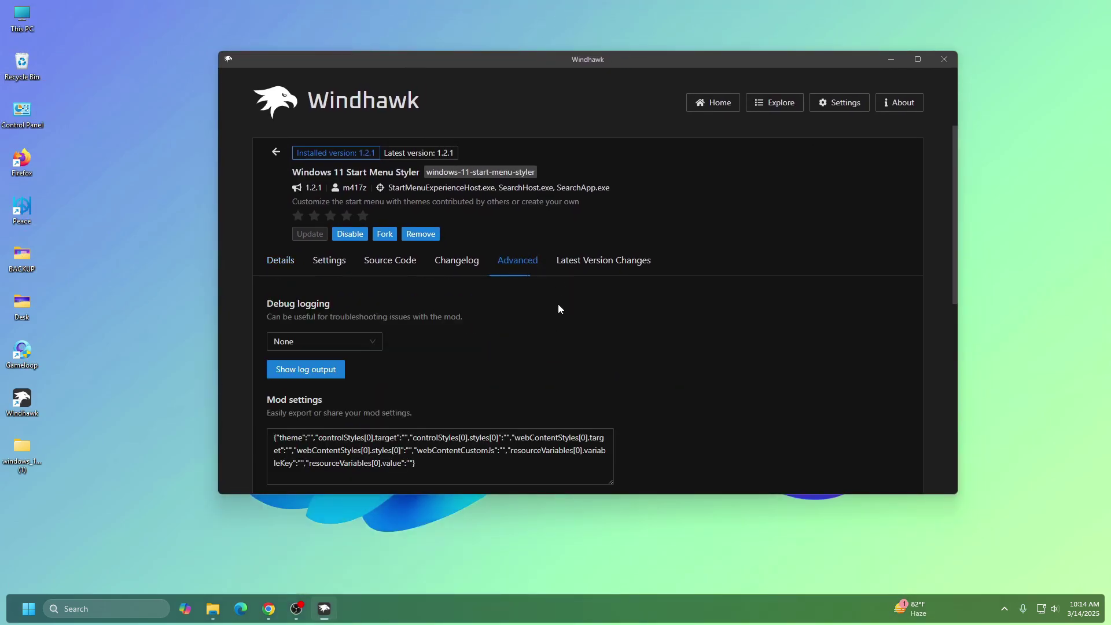
scroll(550, 312, "down", 1)
left_click_drag(436, 410, 237, 380)
right_click(356, 380)
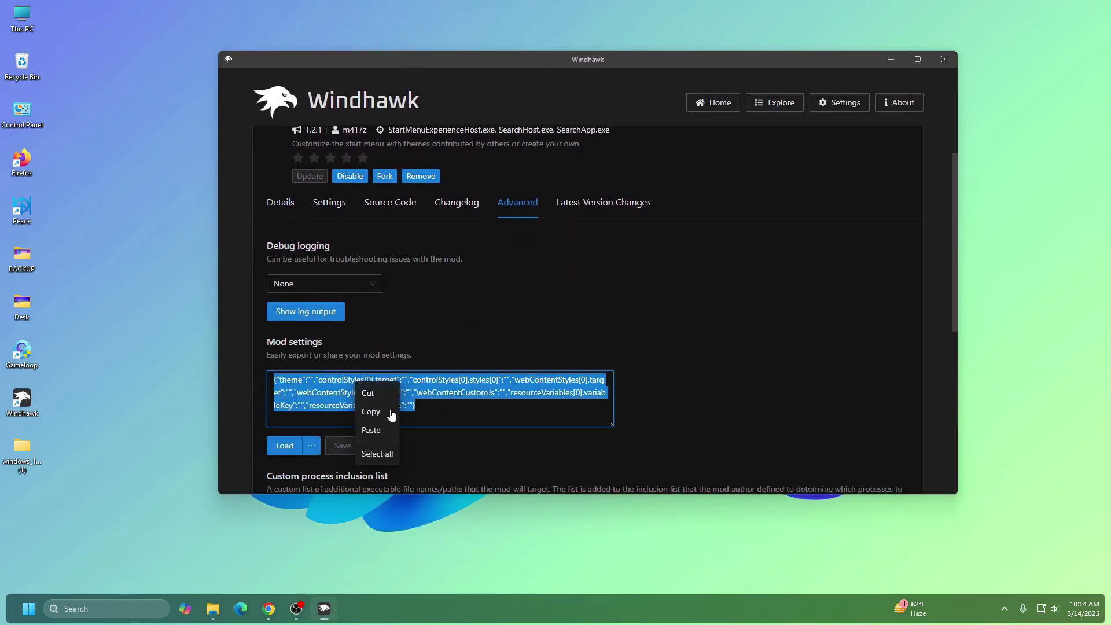
left_click(371, 430)
left_click(334, 448)
left_click(944, 60)
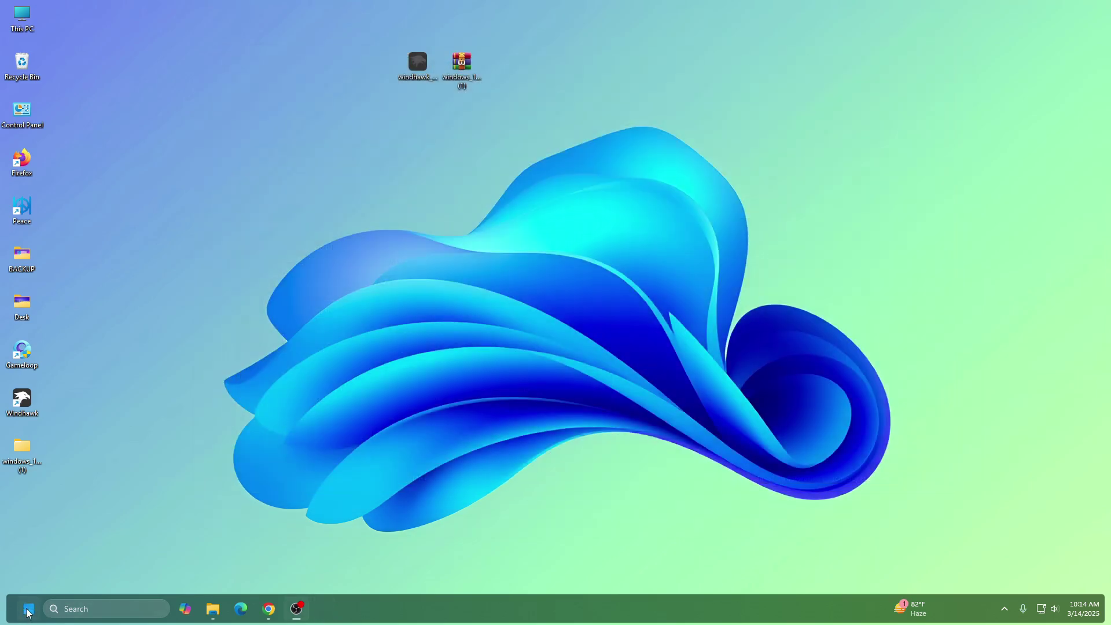